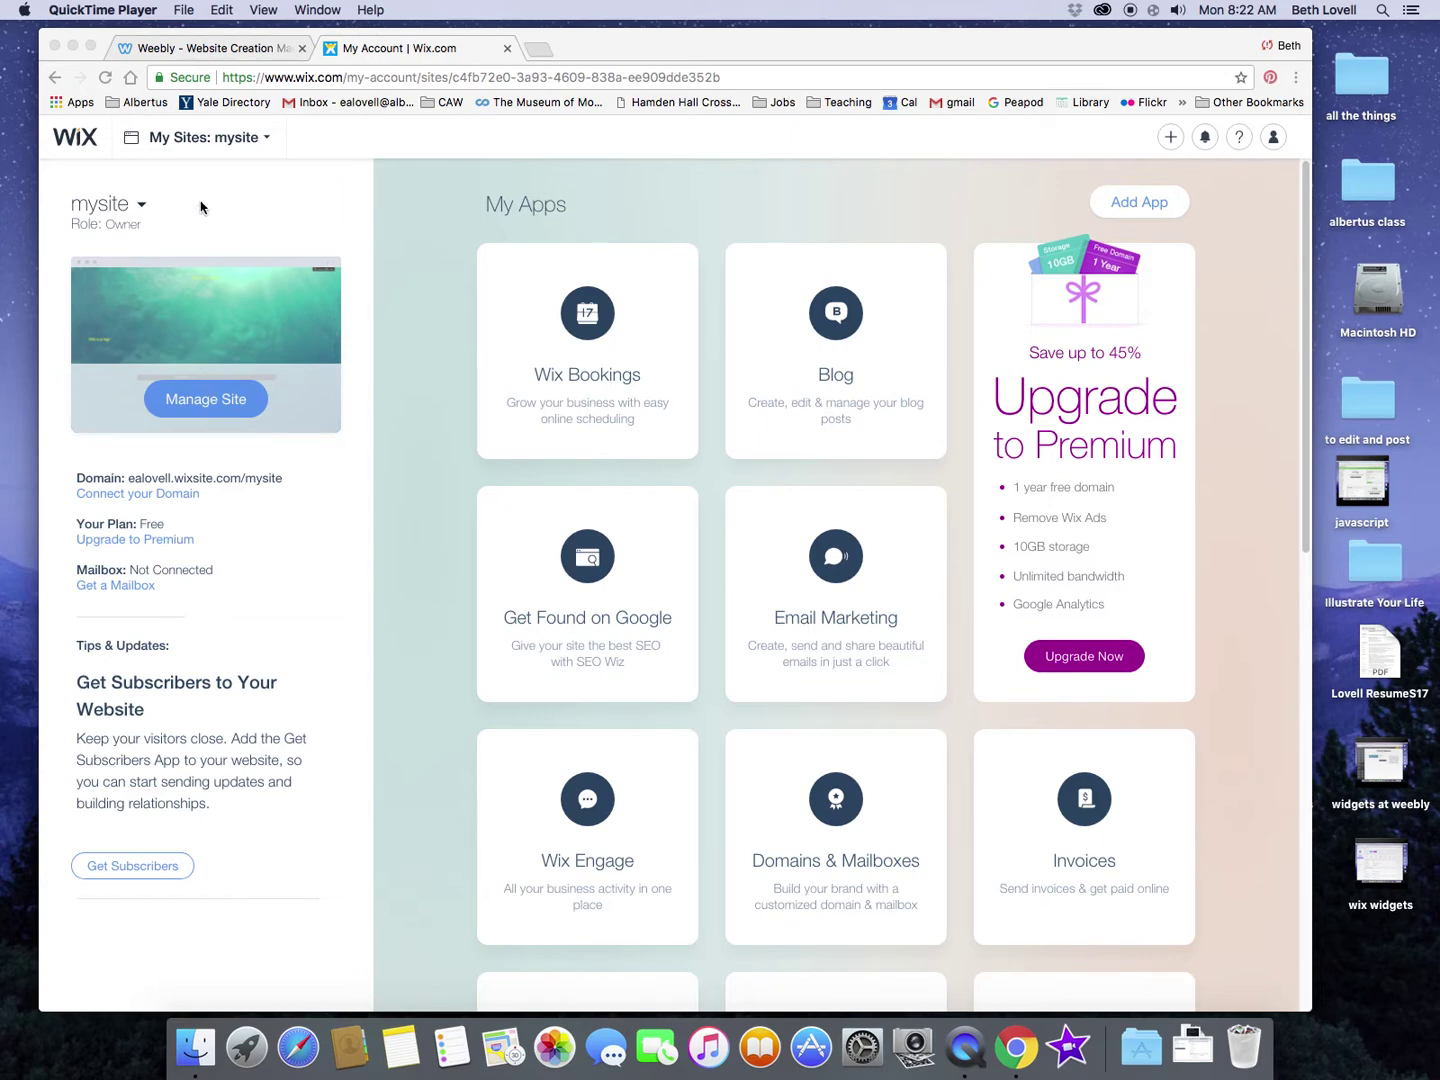
# Step: Go from Manage Site to mysite's settings overview and launch the site in the editor
pyautogui.click(218, 408)
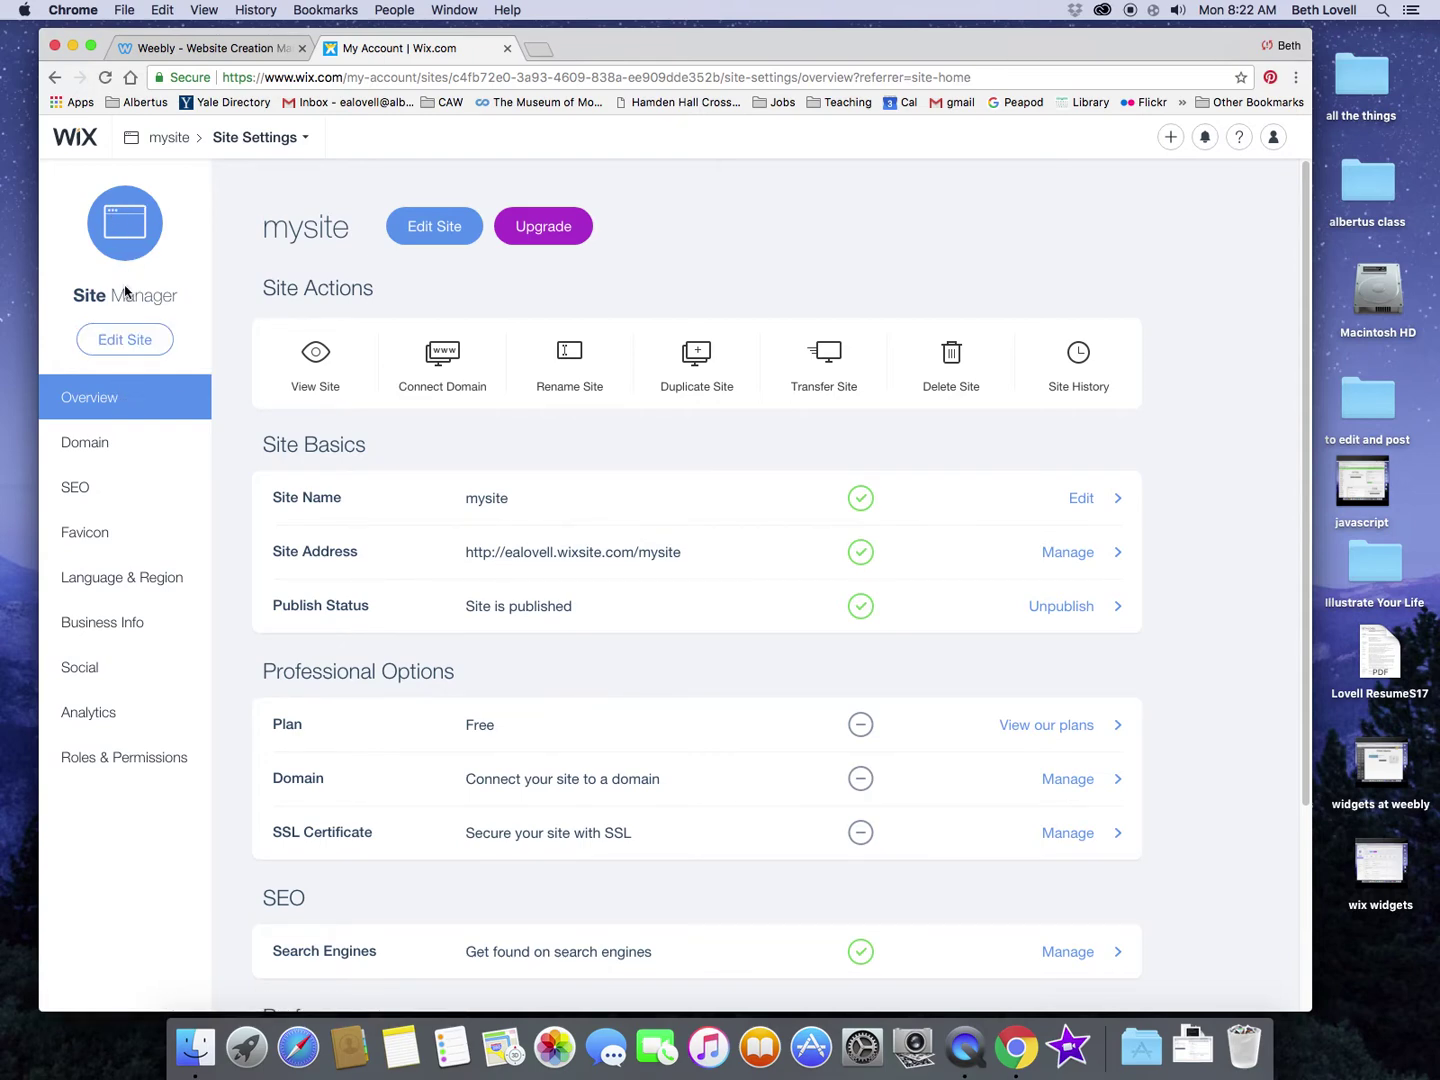
pyautogui.click(128, 340)
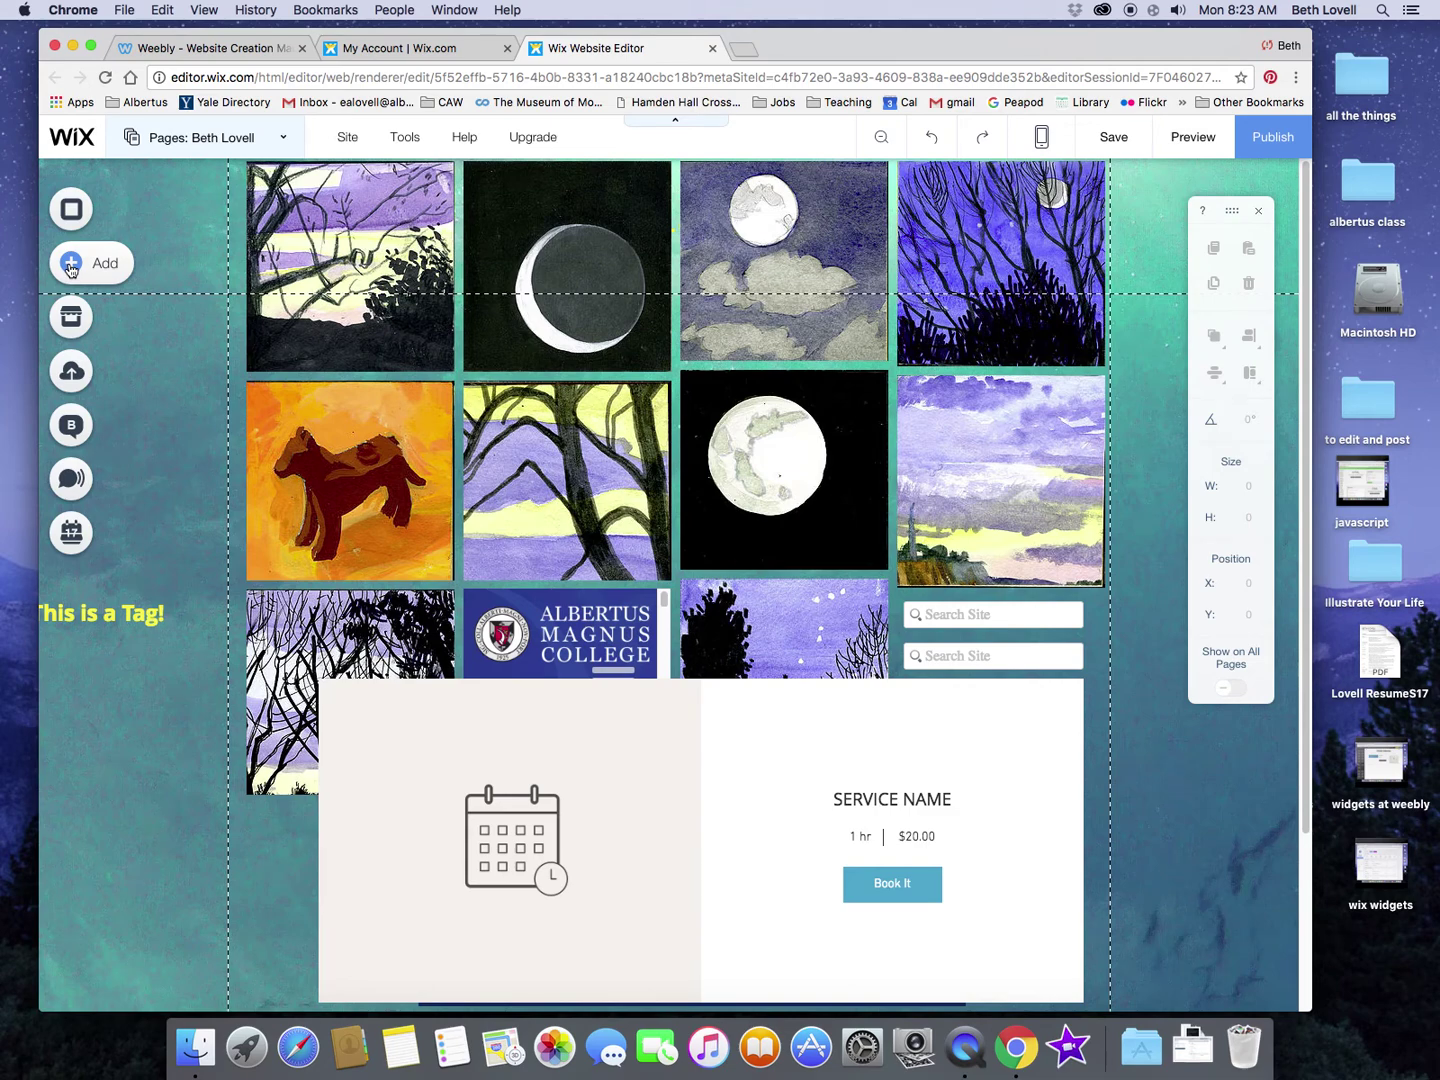
# Step: Once the editor loads, open the Add elements panel from the left toolbar
pyautogui.click(70, 263)
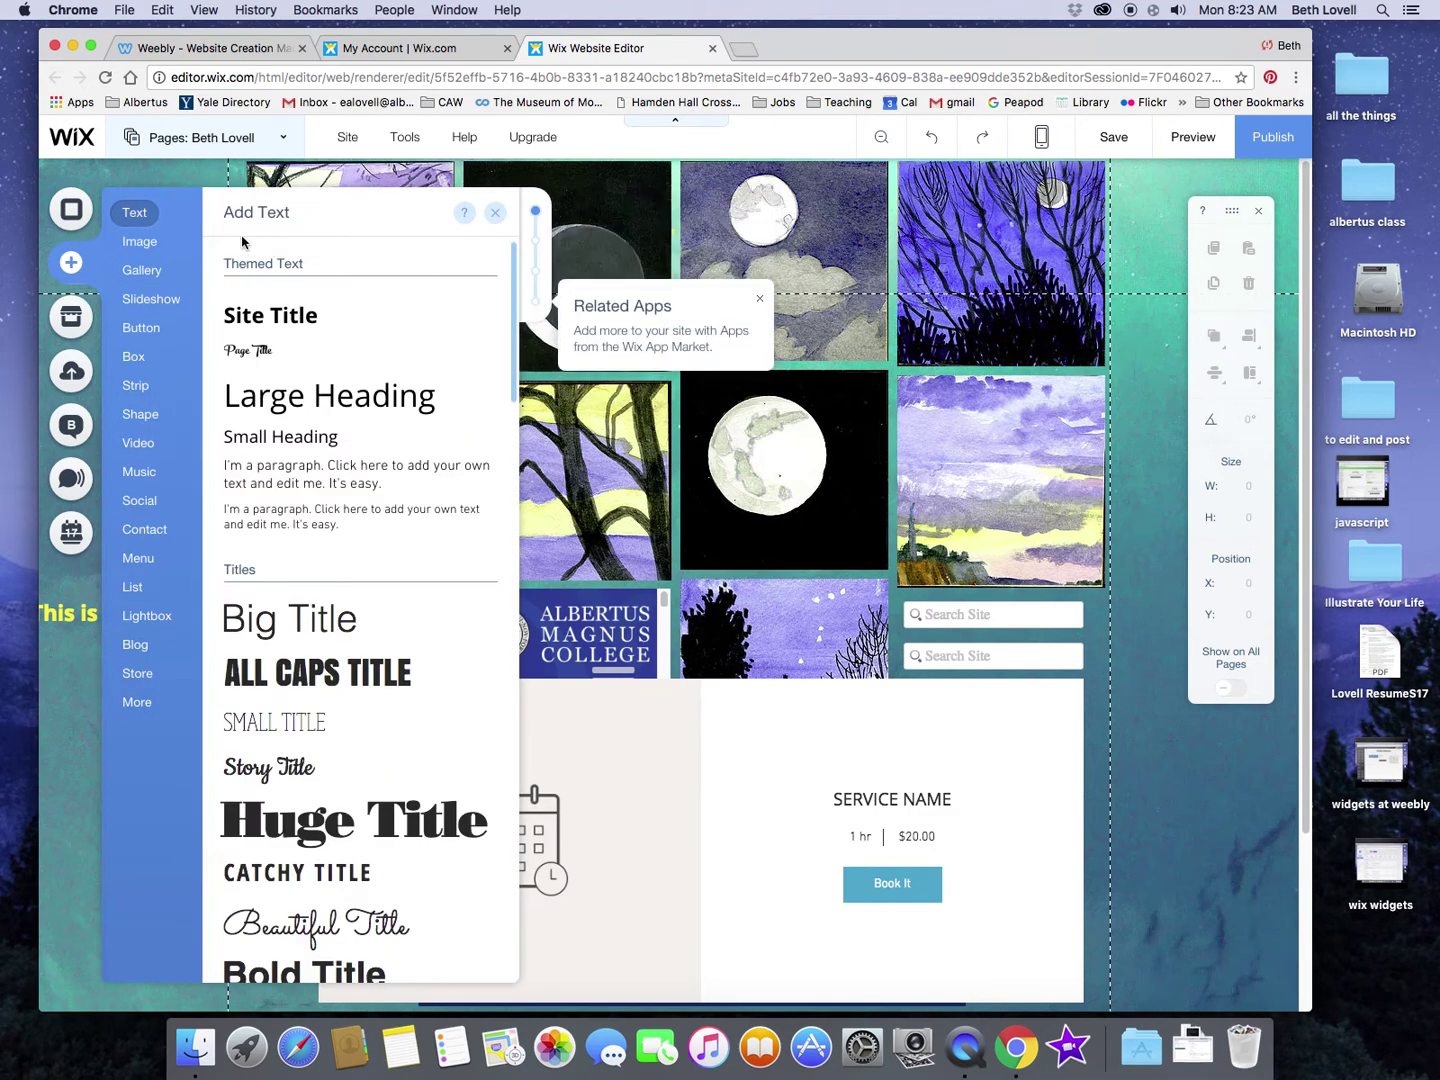
# Step: Drag the YouTube player from the Video category onto the painting gallery
pyautogui.click(142, 239)
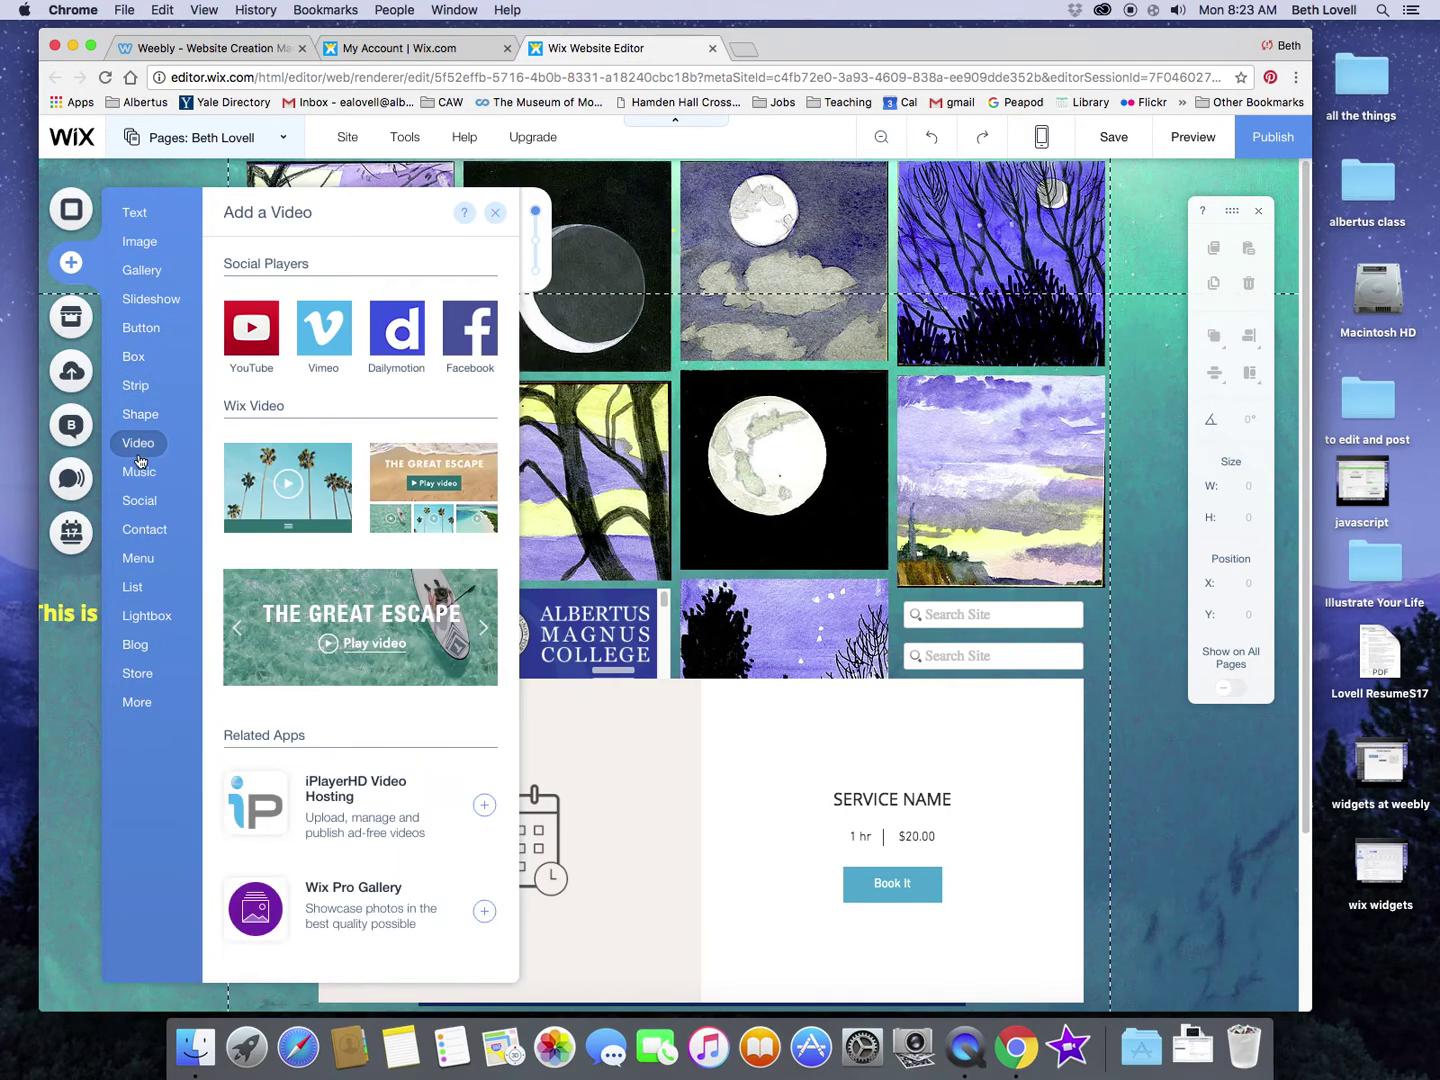
pyautogui.moveTo(138, 442)
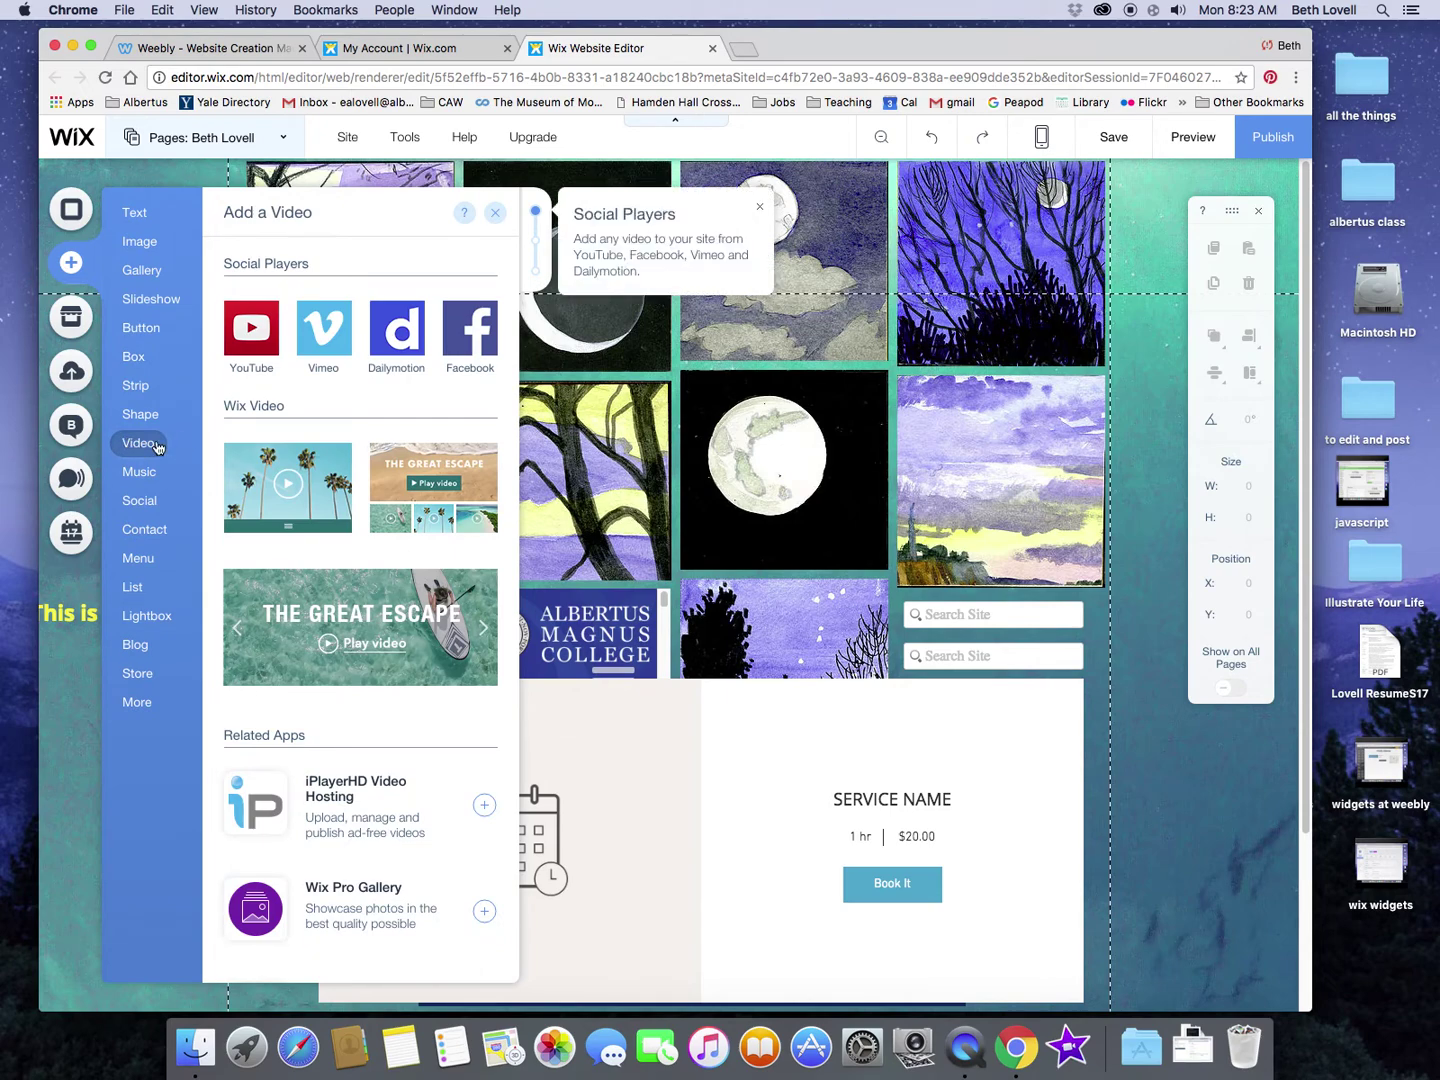
pyautogui.moveTo(251, 328)
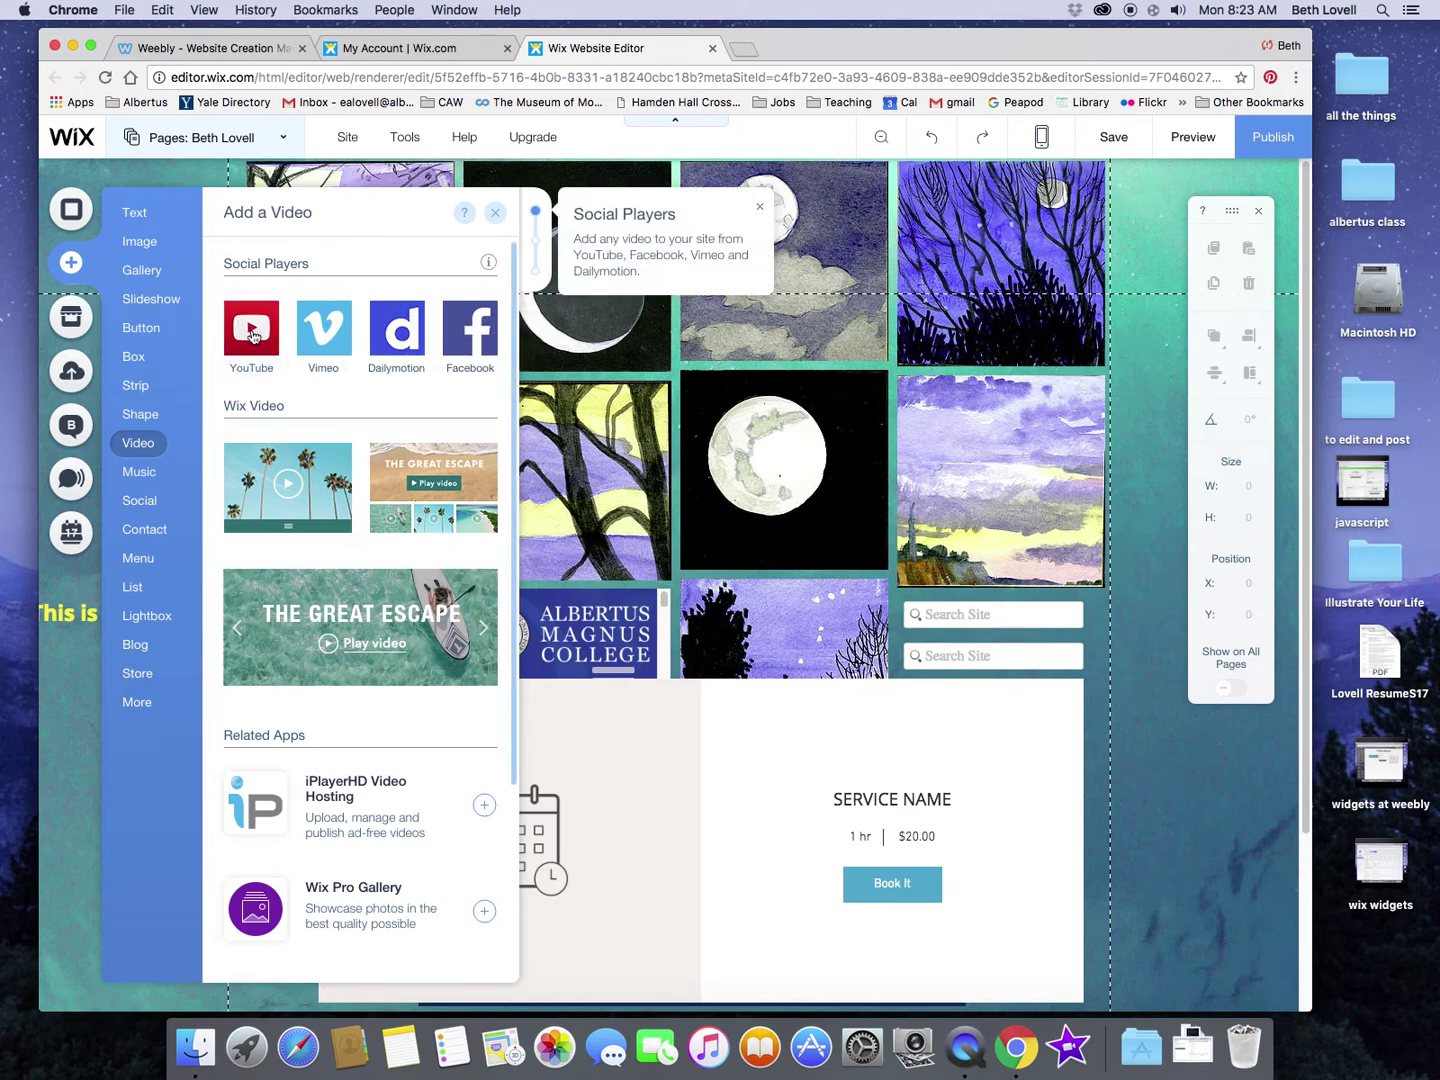
pyautogui.moveTo(253, 335); pyautogui.dragTo(738, 460)
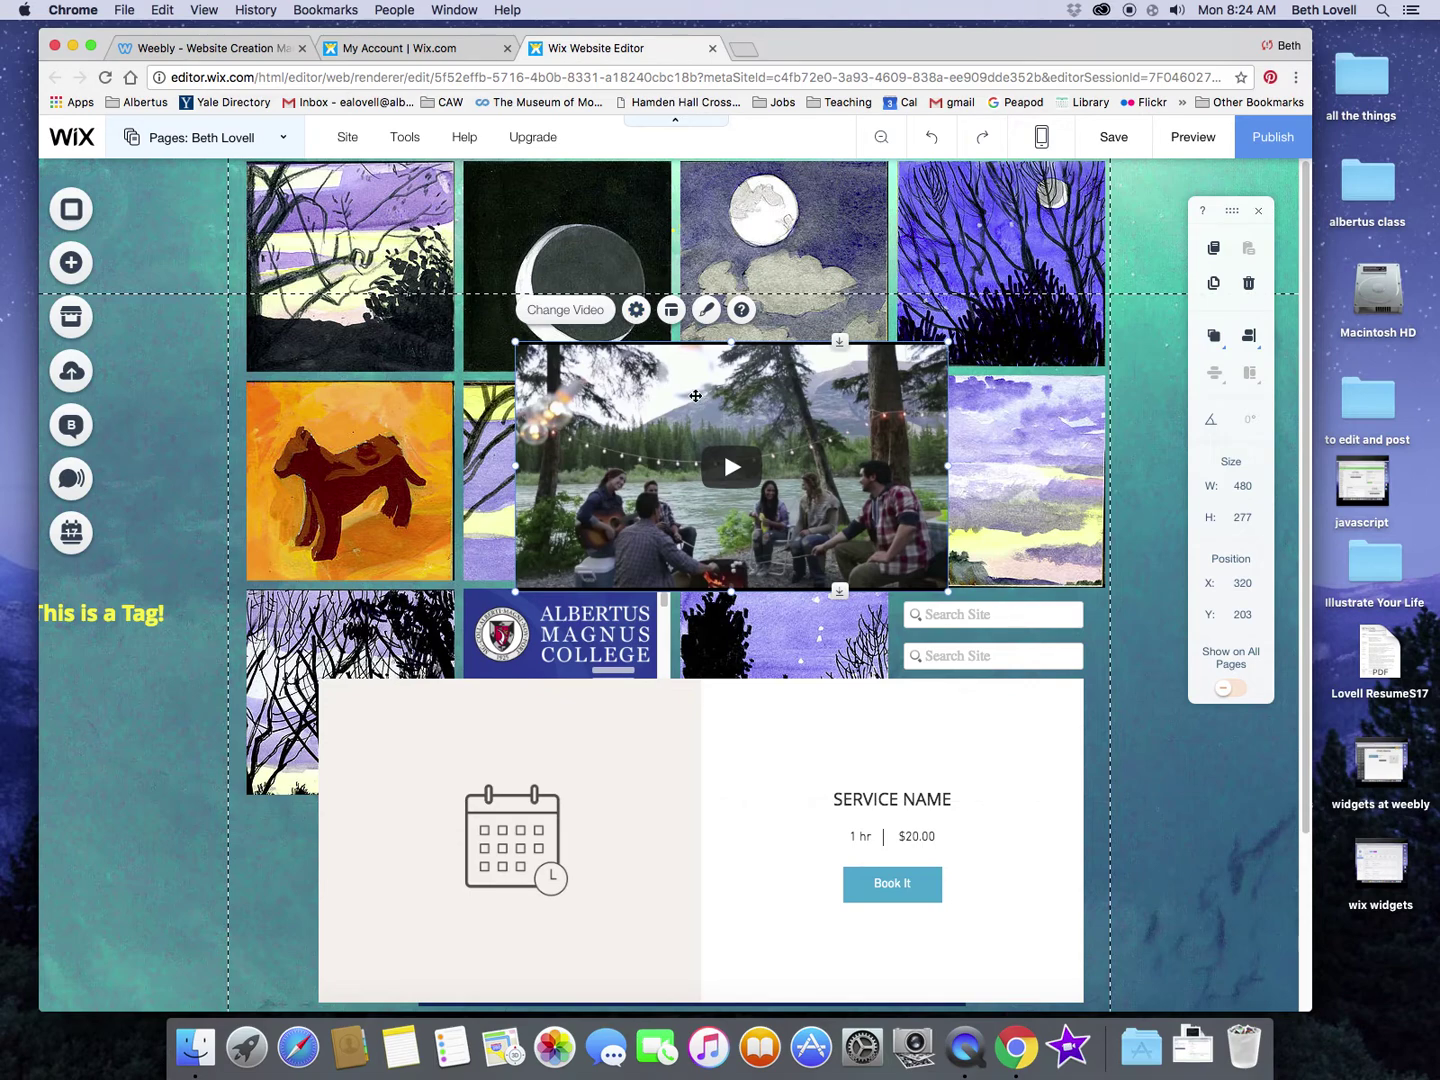
pyautogui.click(557, 315)
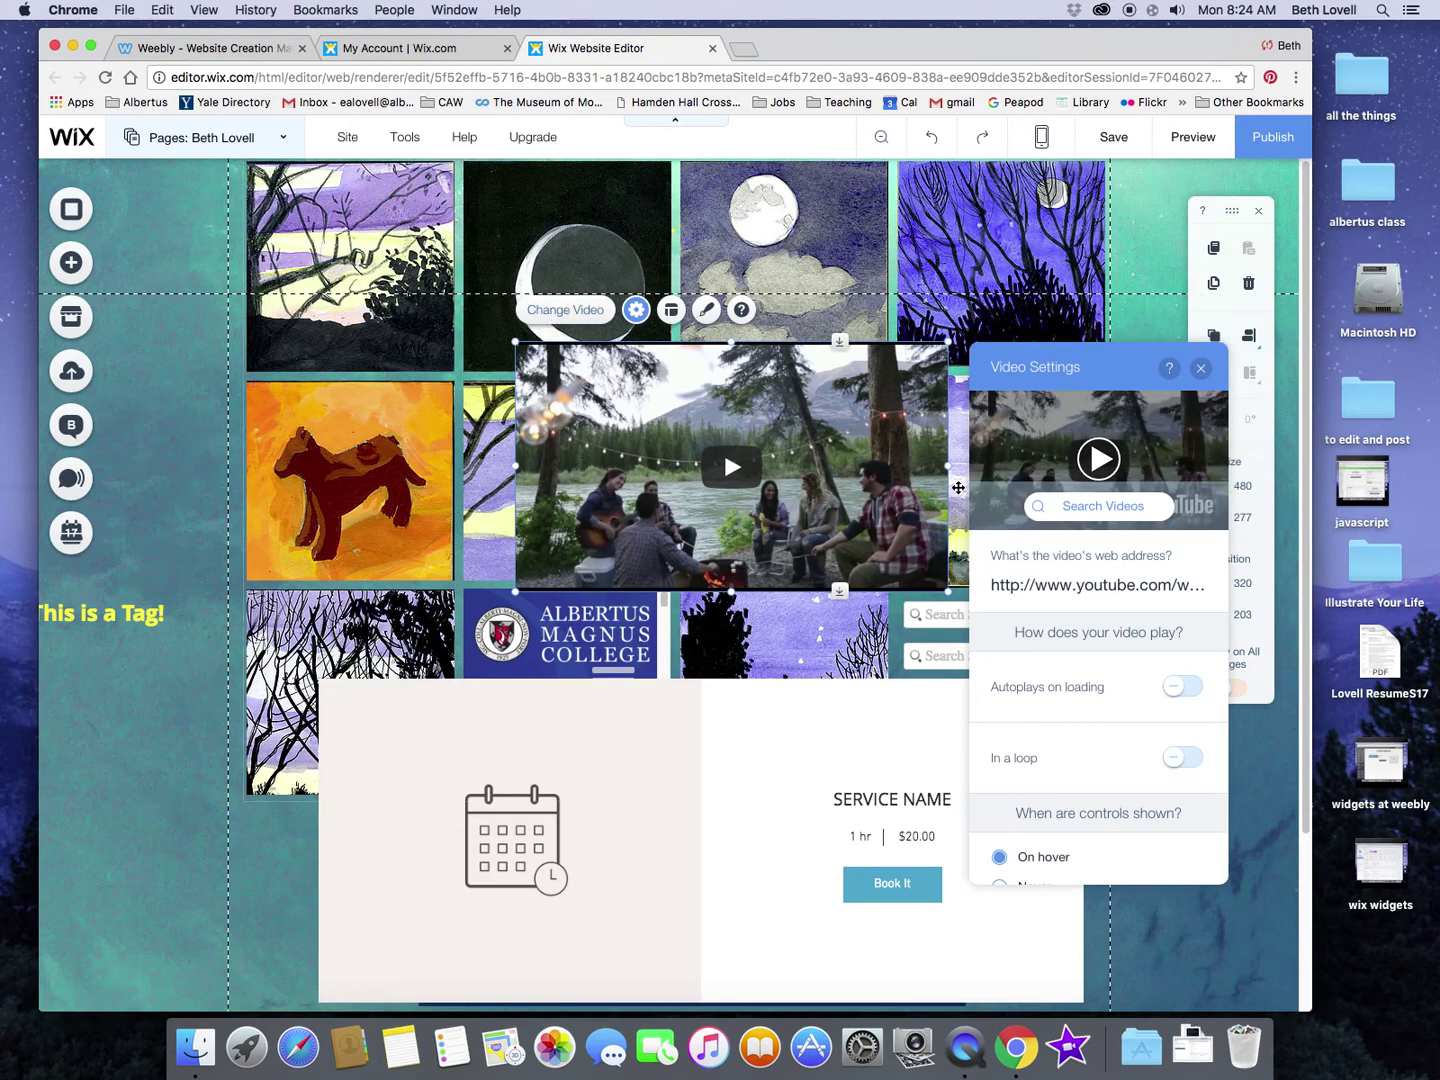
pyautogui.click(1053, 584)
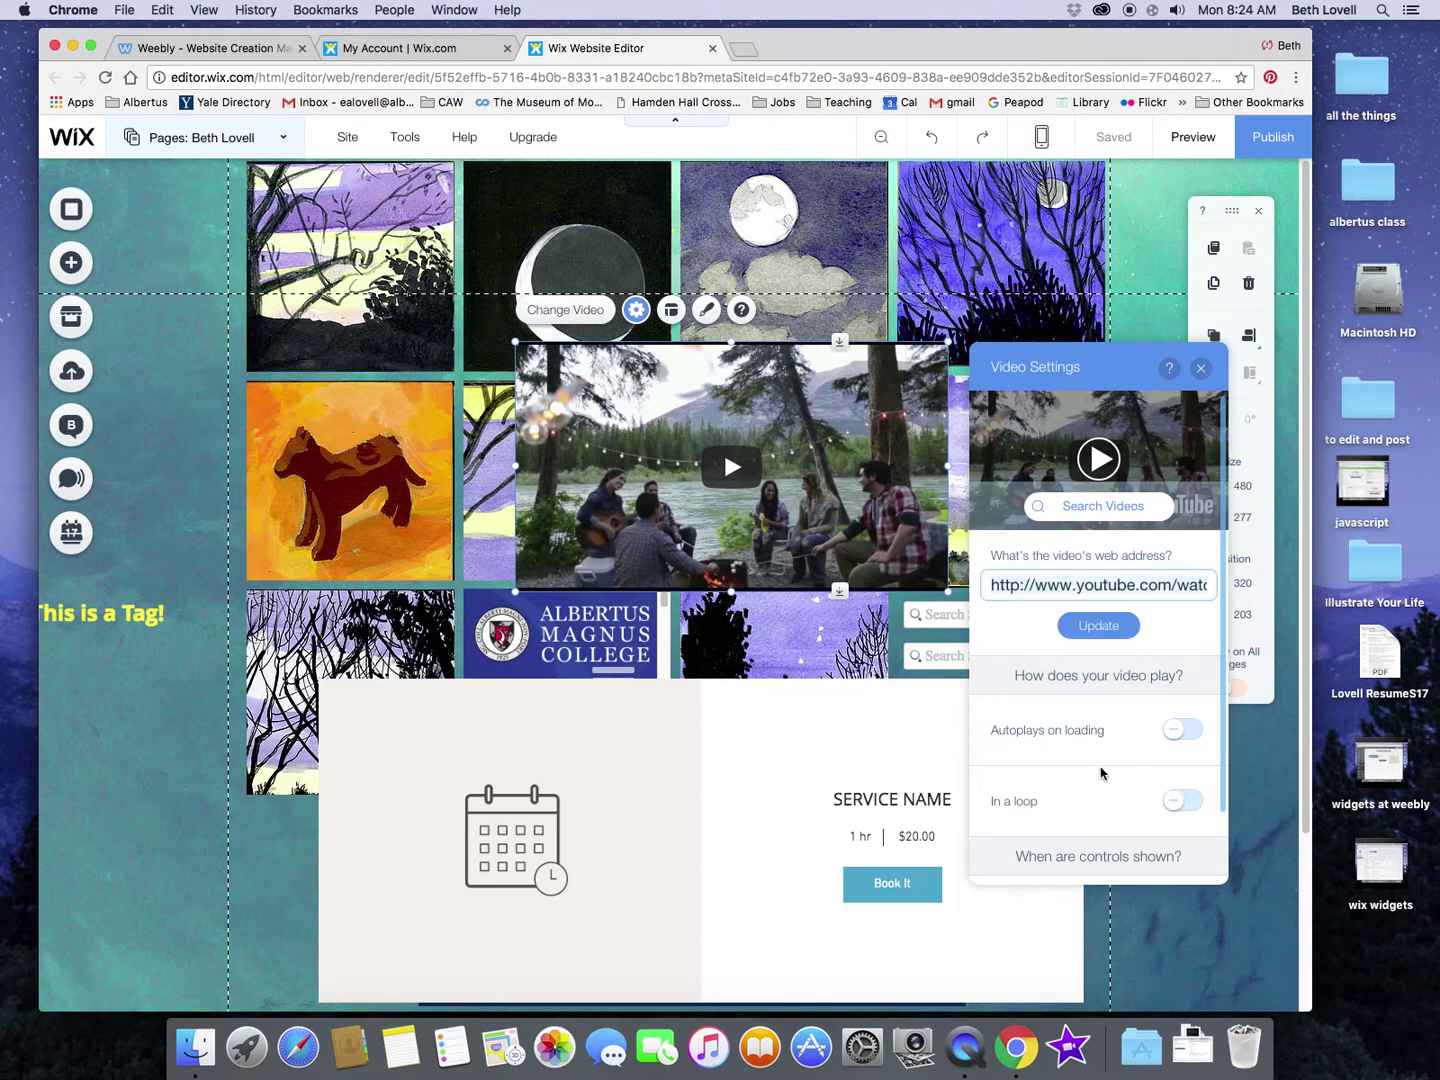
pyautogui.scroll(-3, 1088, 660)
pyautogui.click(759, 432)
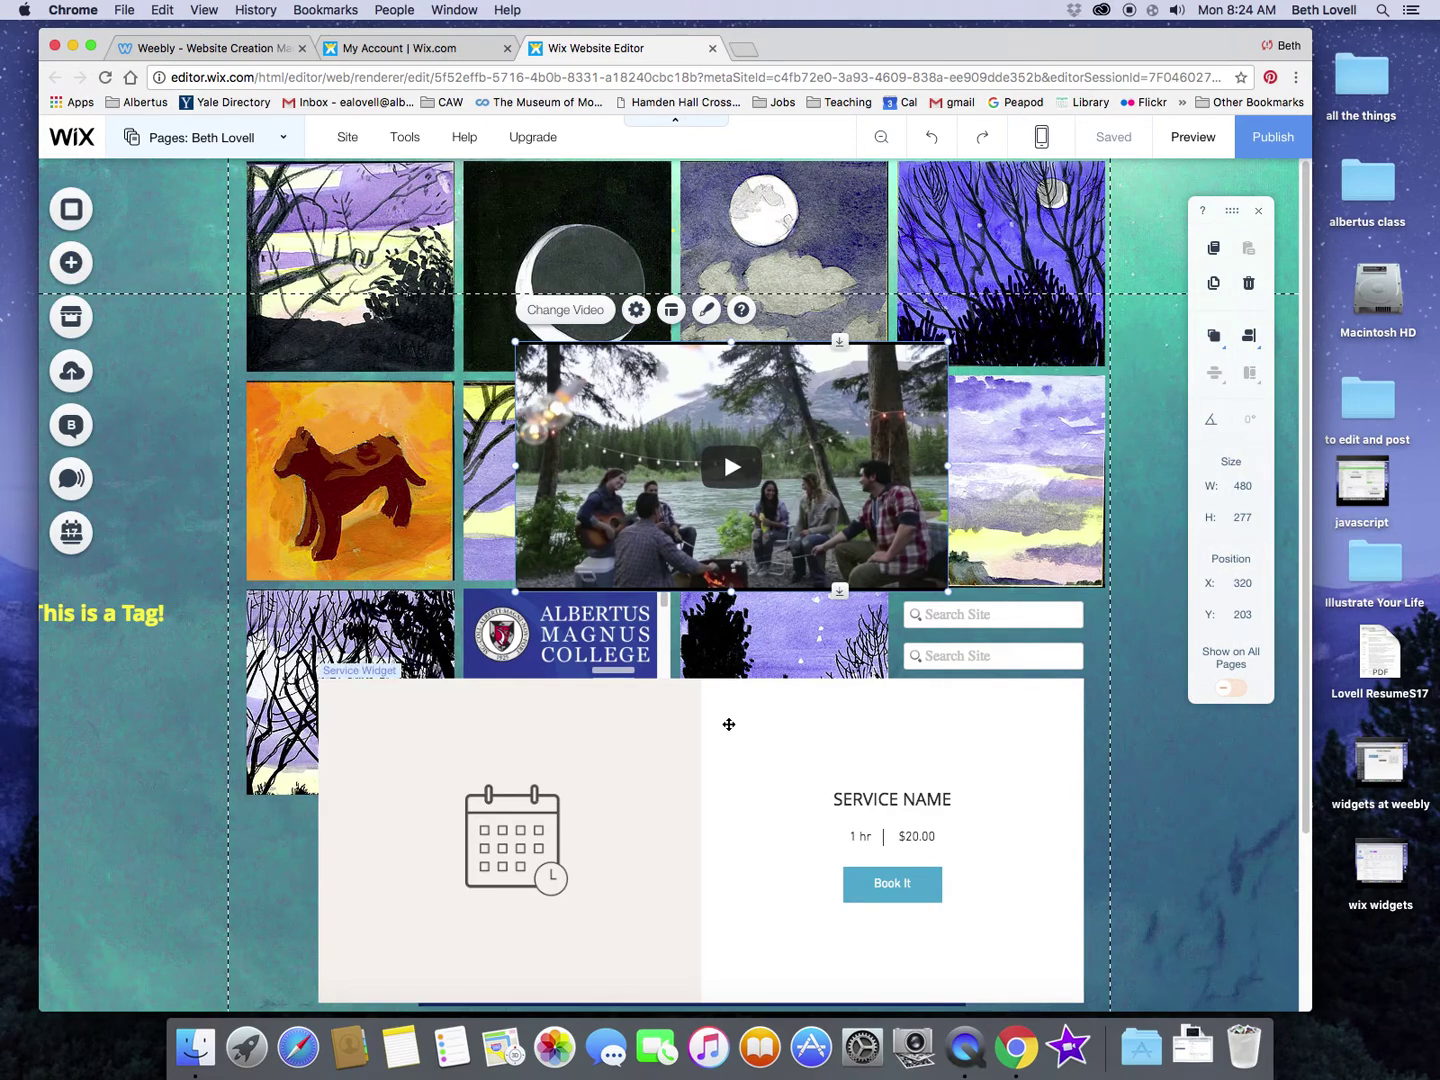
pyautogui.click(617, 691)
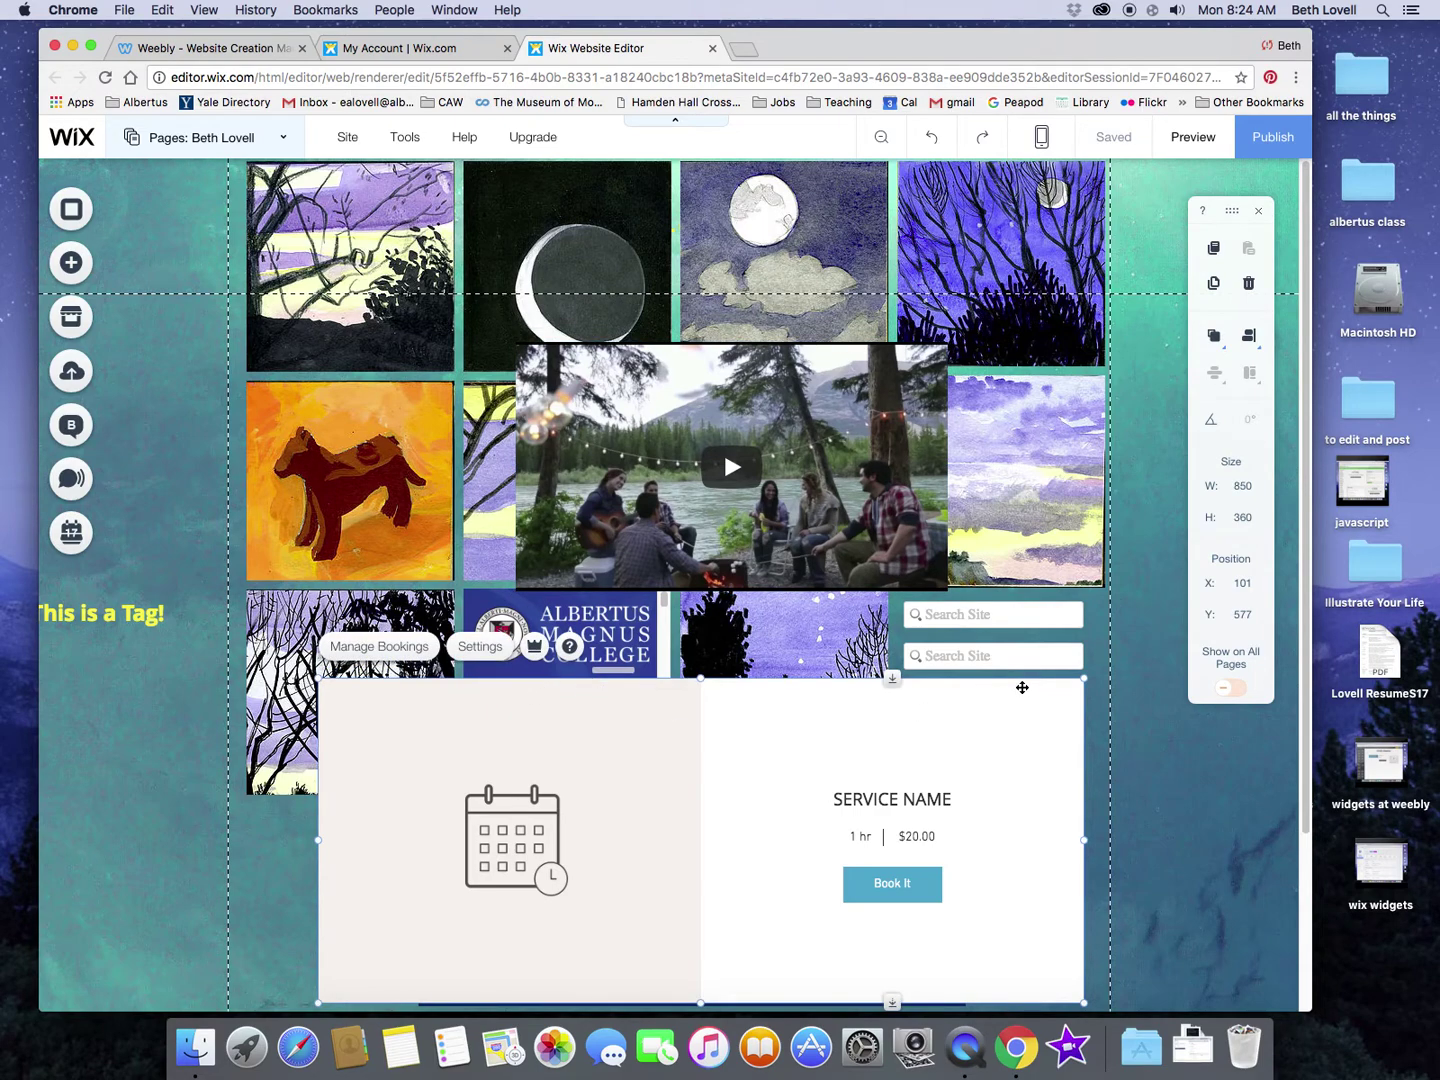
# Step: Drag the bookings Service Widget lower to uncover the contact form, and select the form
pyautogui.moveTo(1021, 688)
pyautogui.mouseDown()
pyautogui.moveTo(877, 891)
pyautogui.moveTo(979, 878)
pyautogui.mouseUp()
pyautogui.click(862, 819)
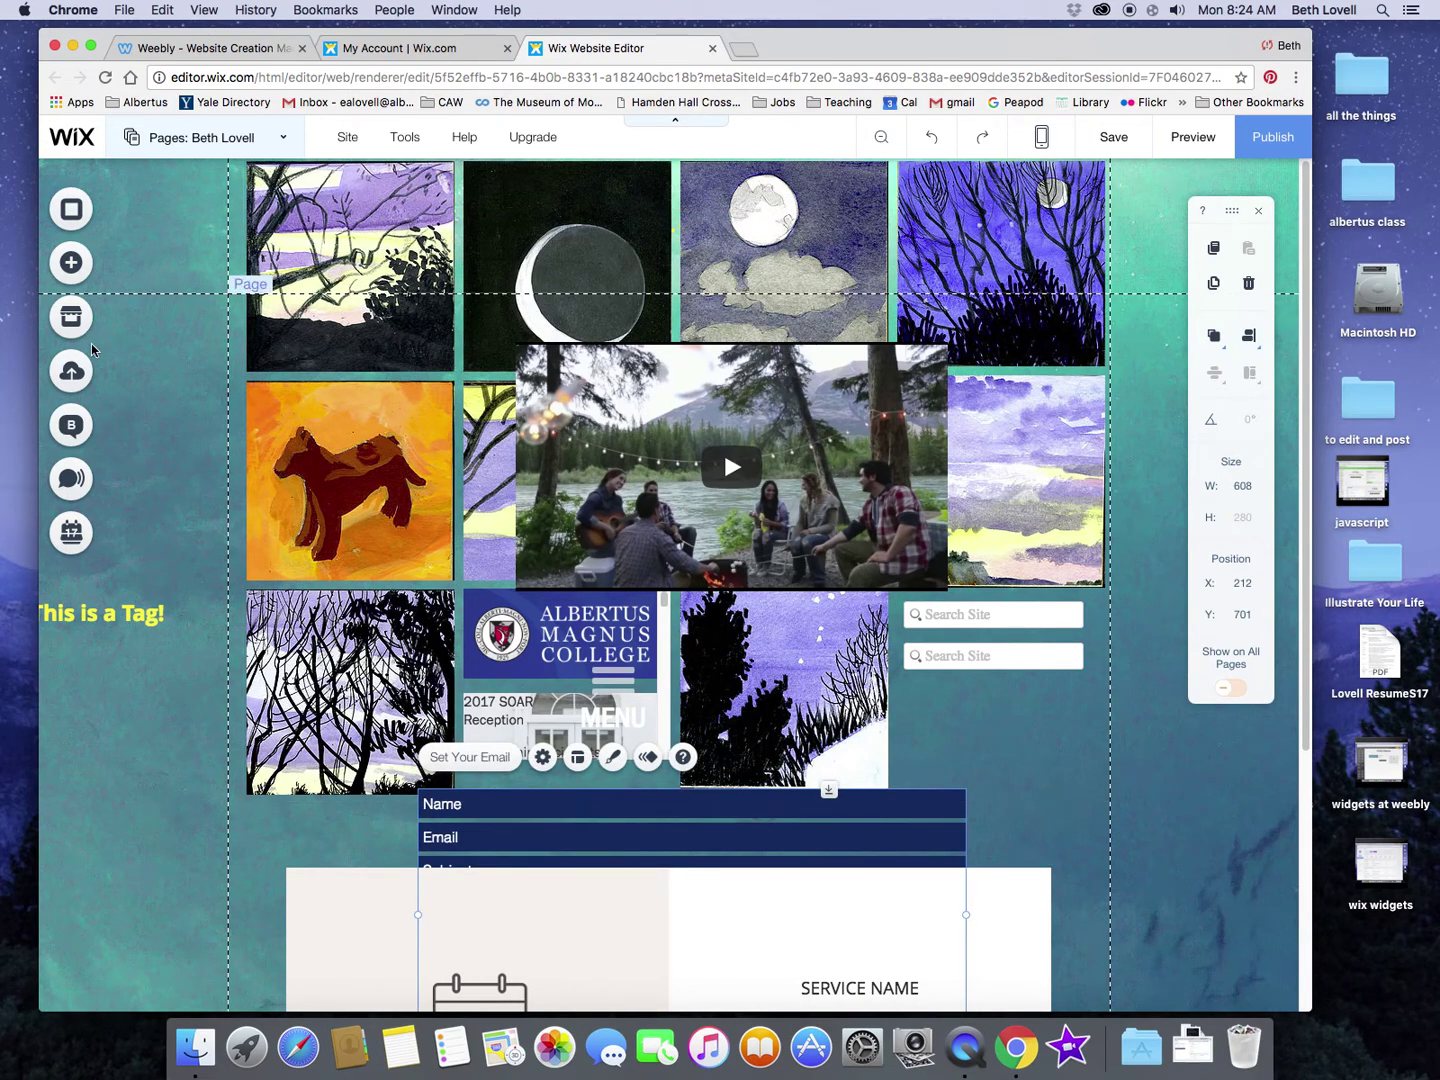
pyautogui.click(71, 263)
pyautogui.moveTo(132, 587)
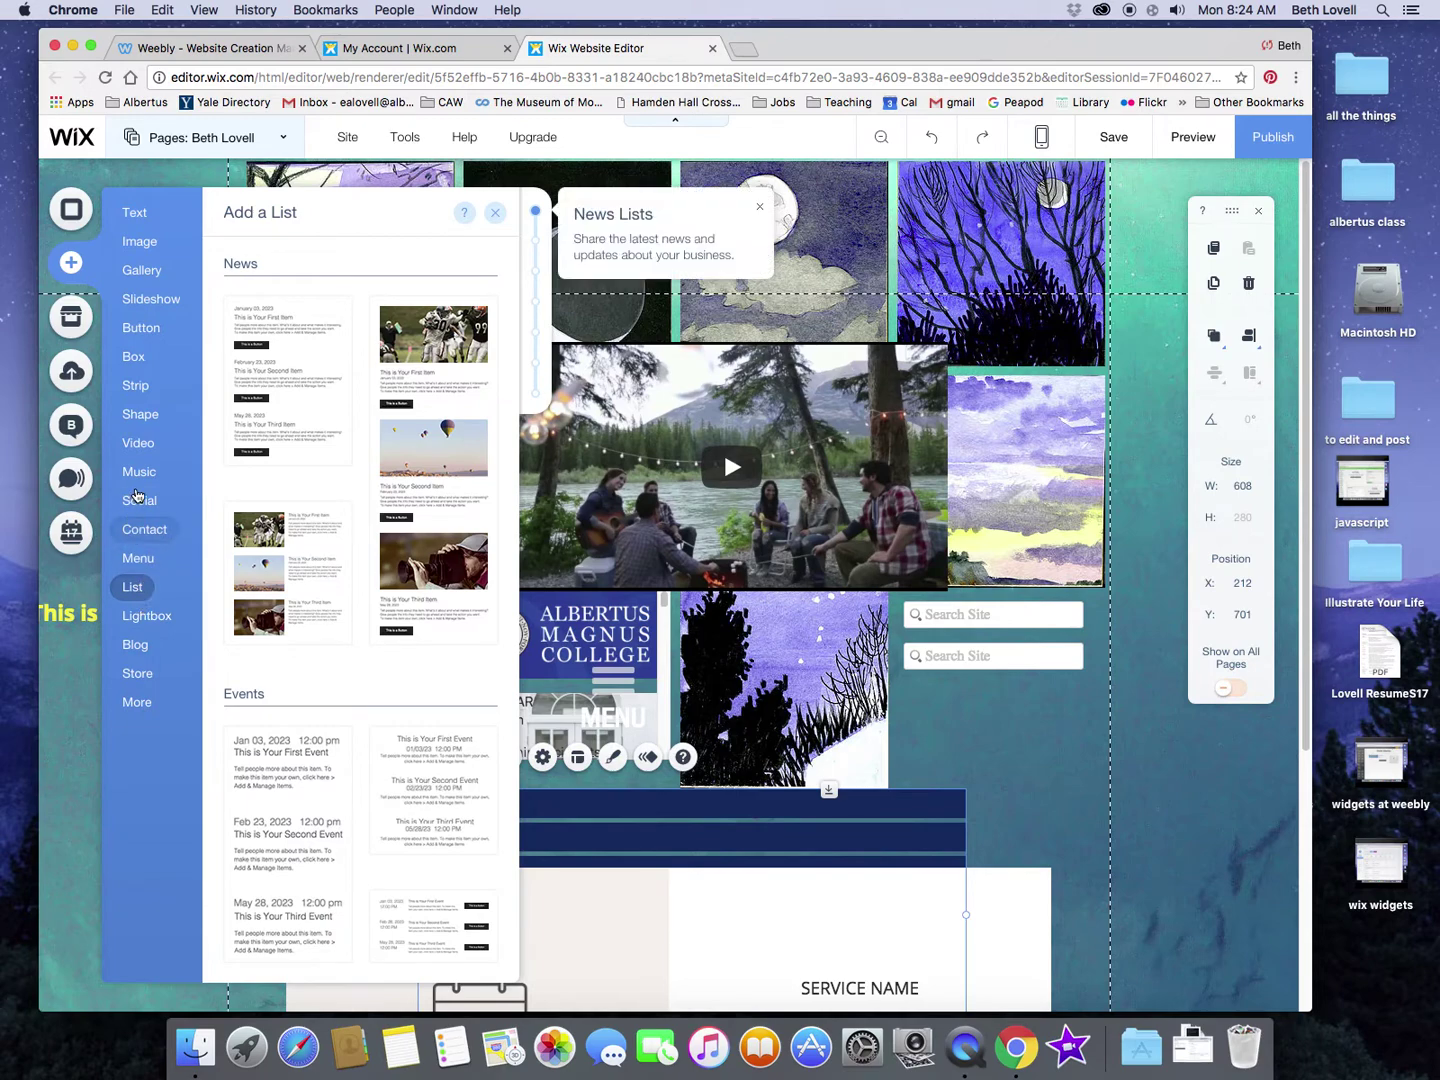
# Step: Place the light themed Name, Email, Subject and Message contact form beside the video
pyautogui.click(161, 530)
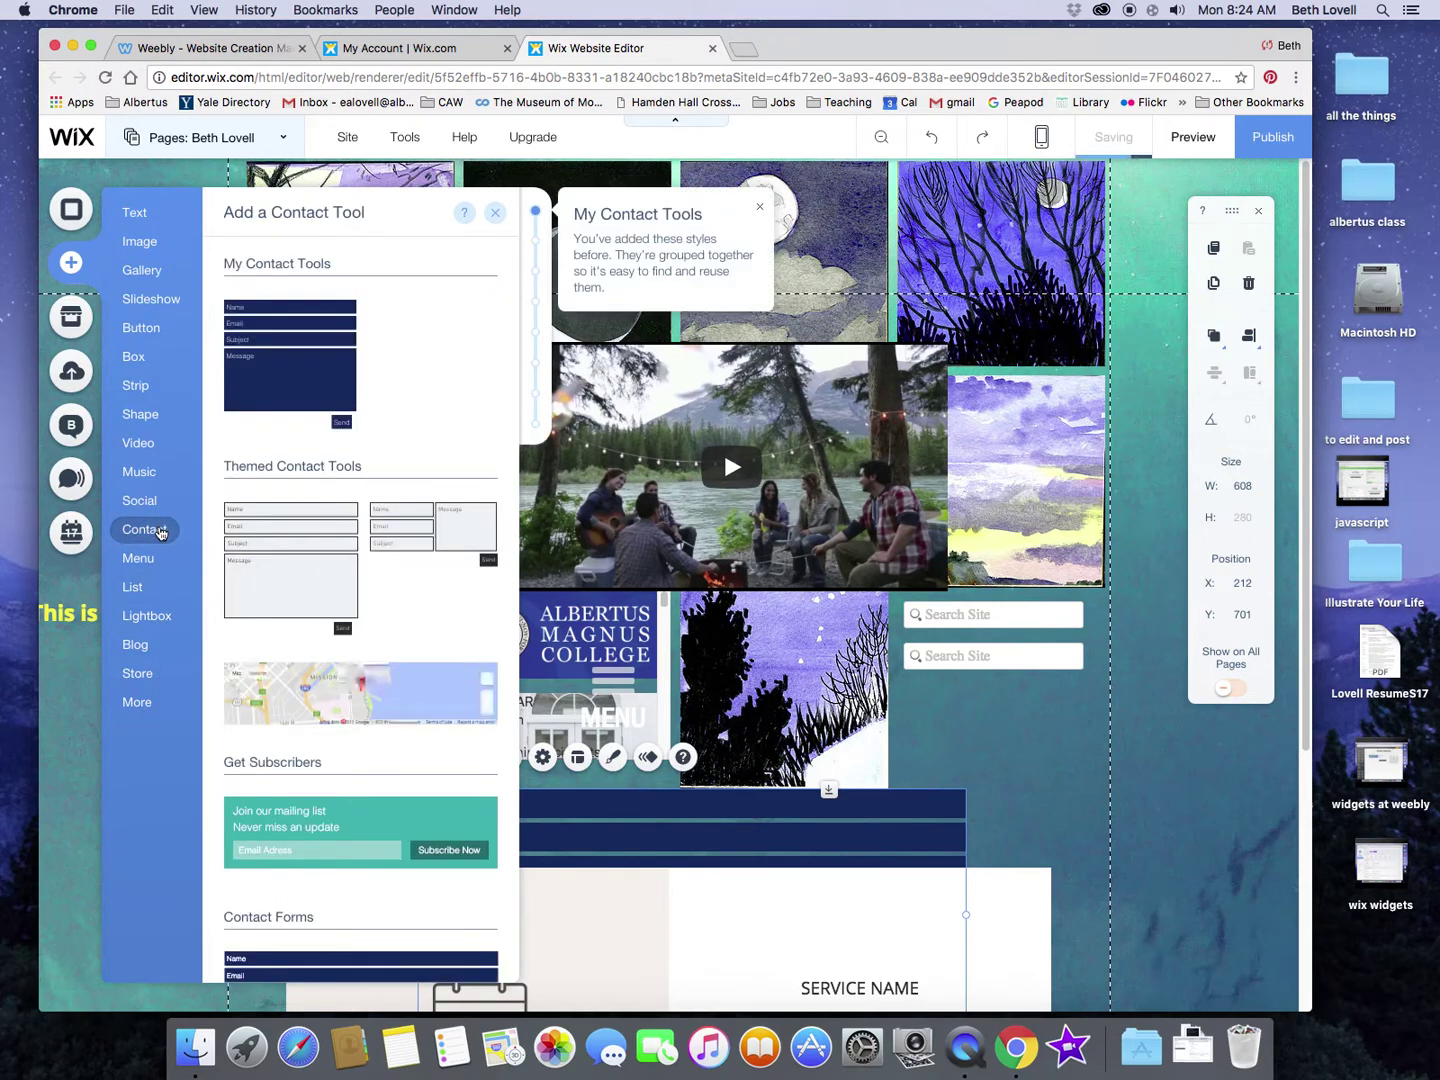
pyautogui.moveTo(290, 358)
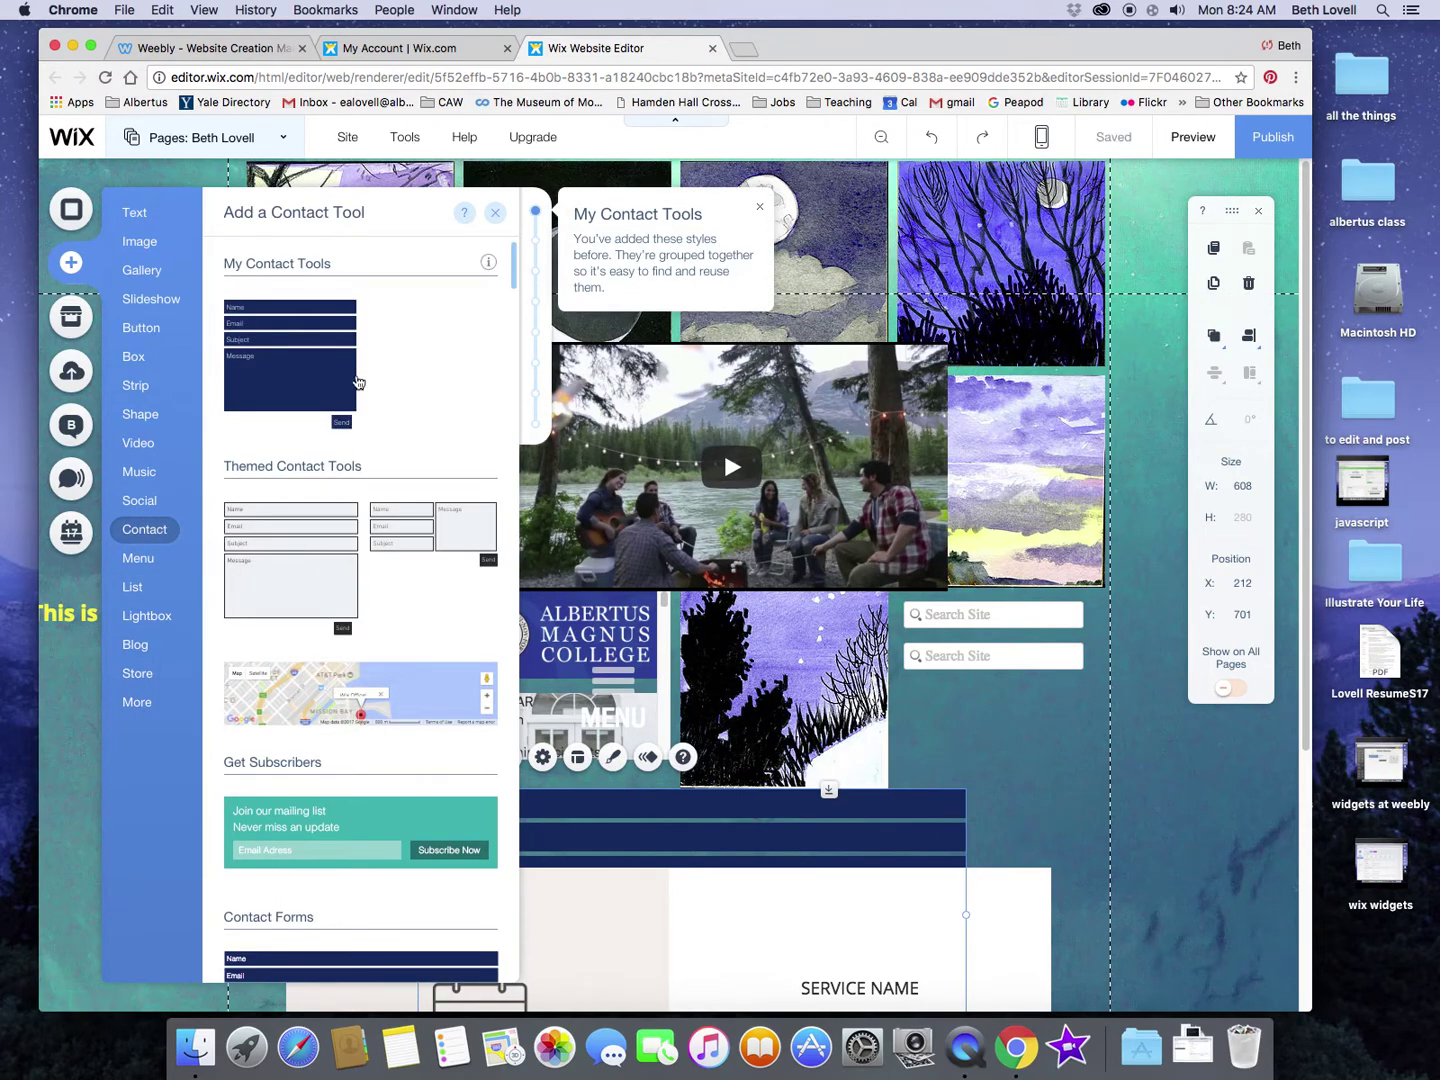
pyautogui.scroll(-2, 393, 496)
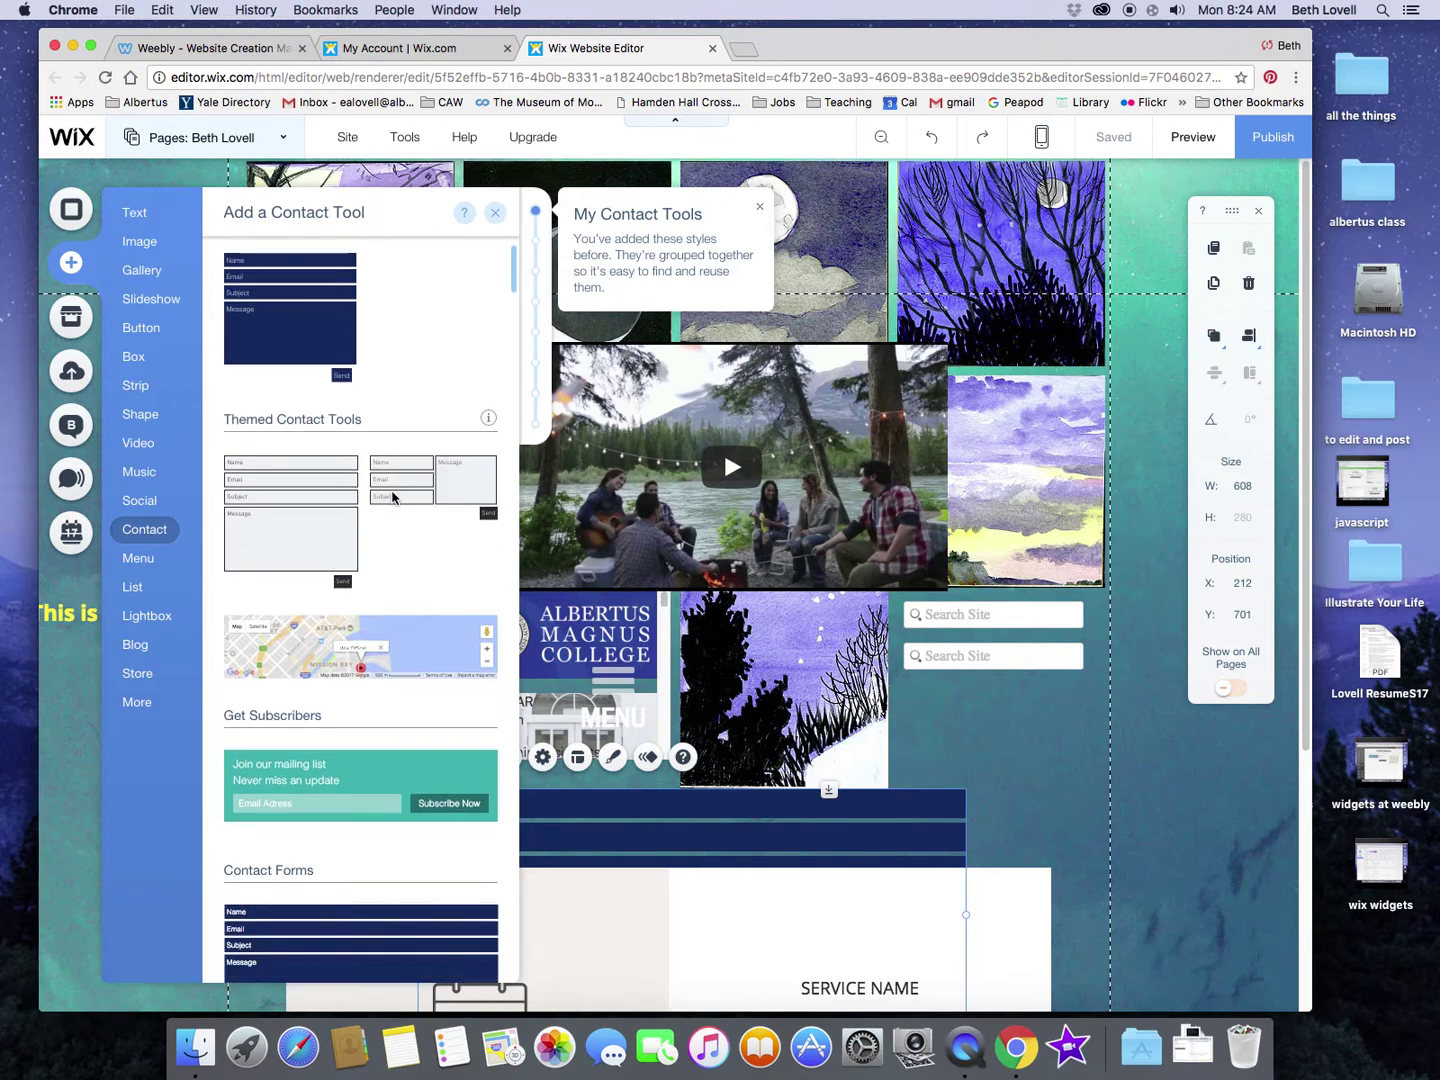
pyautogui.scroll(-2, 383, 585)
pyautogui.scroll(-3, 371, 694)
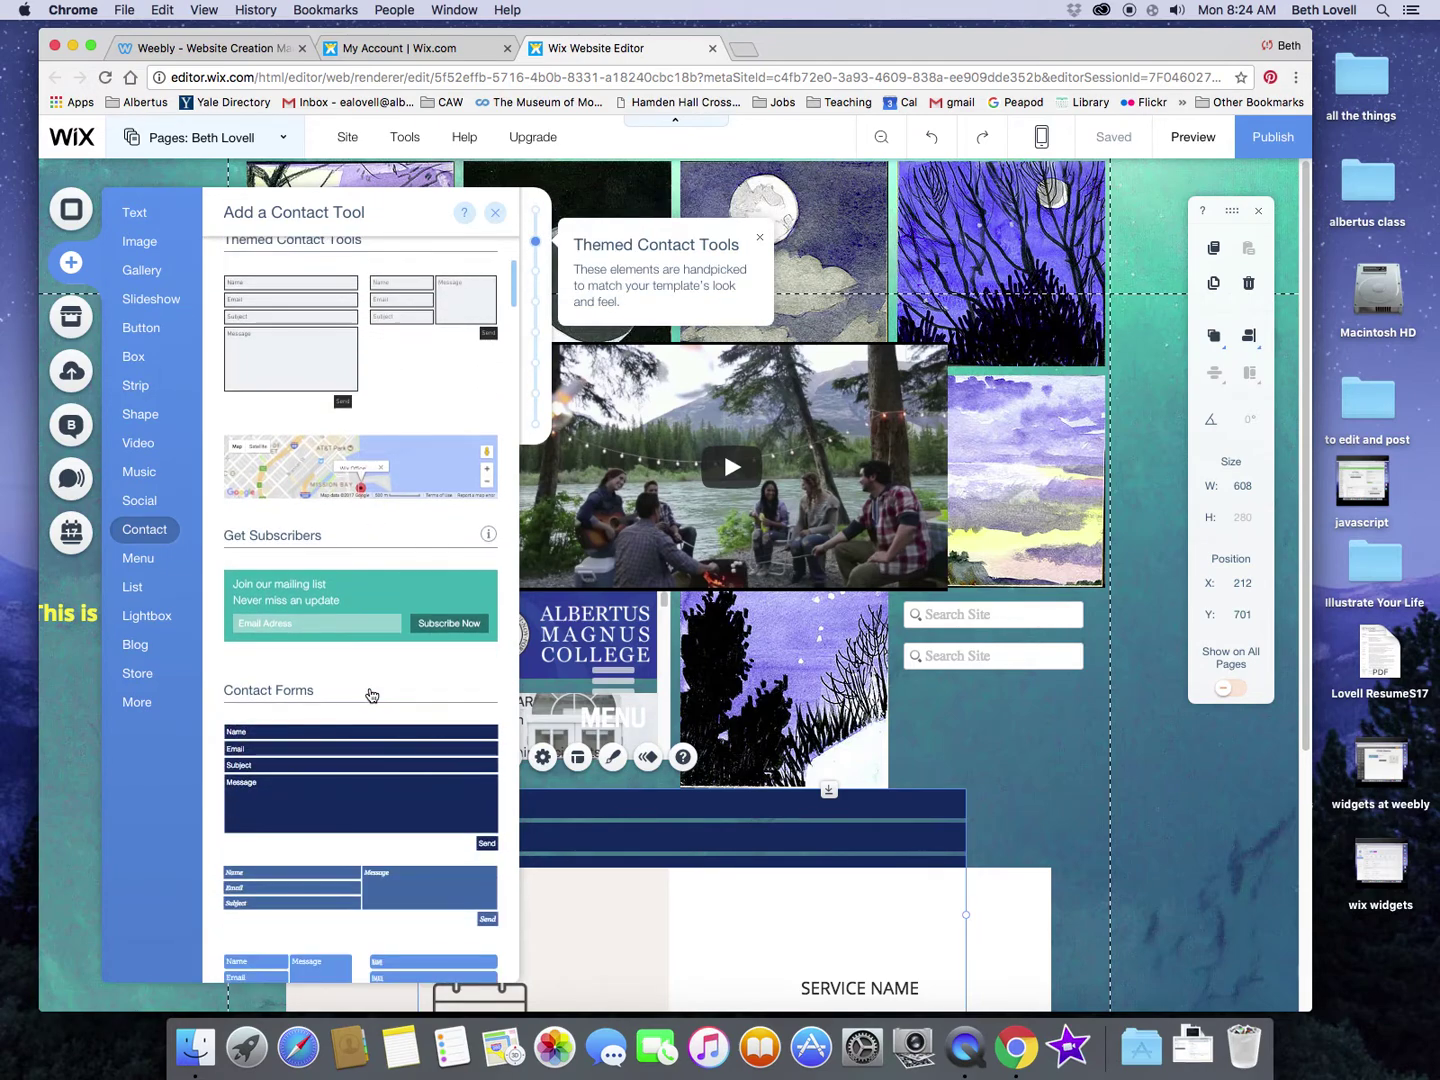
pyautogui.scroll(-3, 372, 691)
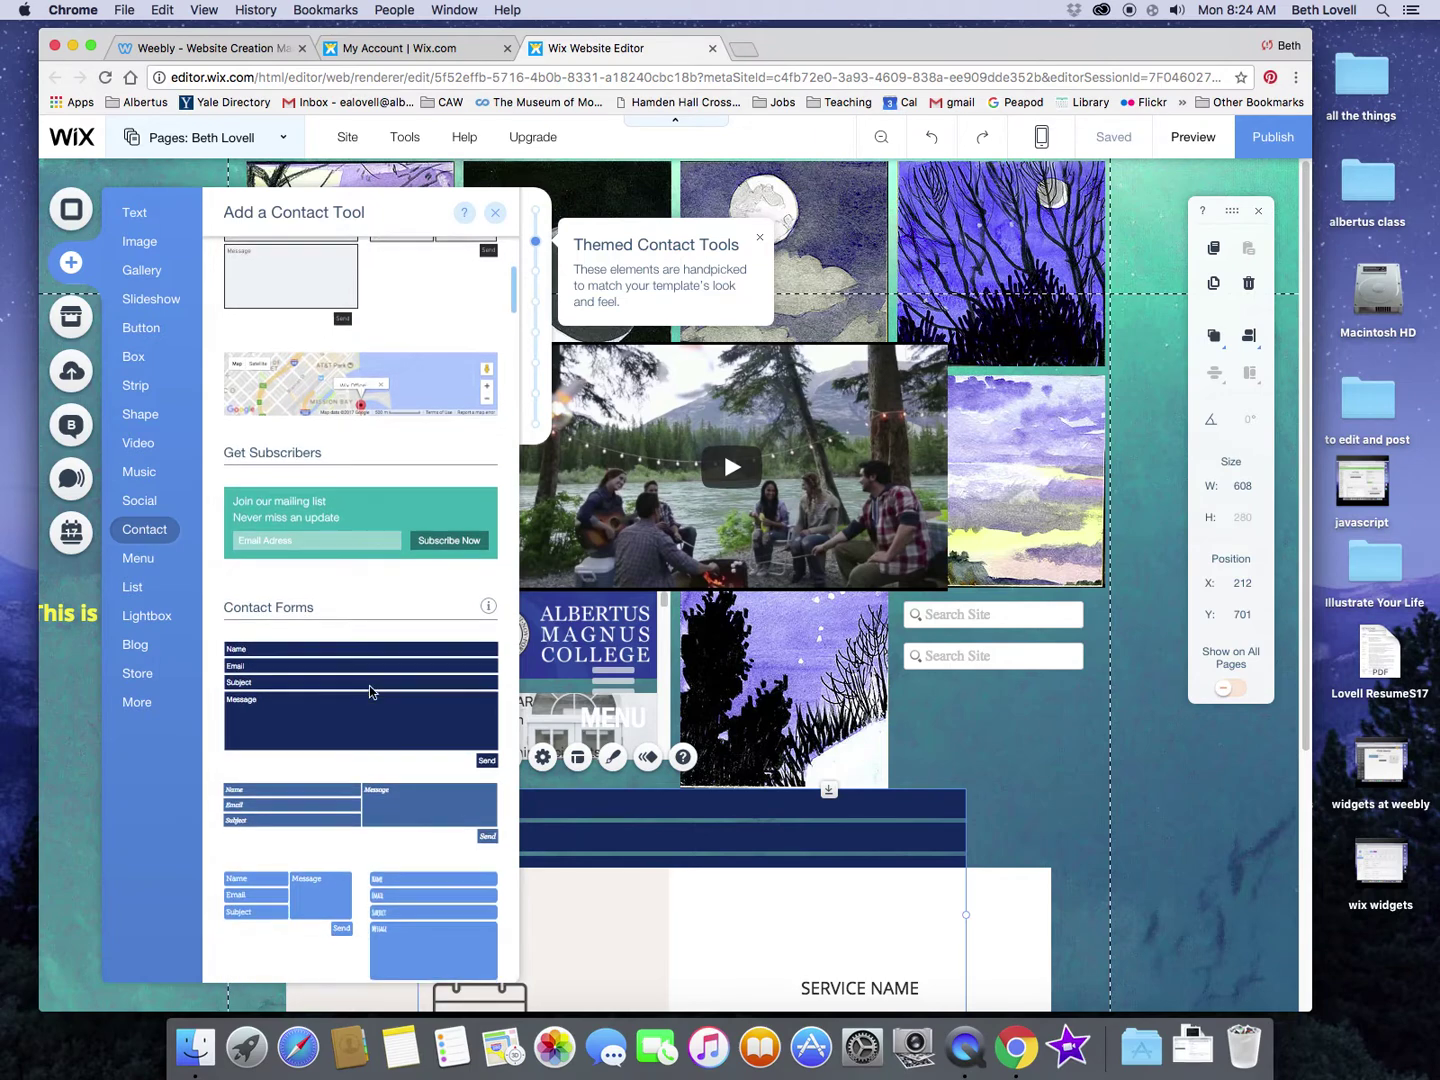
pyautogui.scroll(-3, 372, 691)
pyautogui.scroll(-3, 371, 691)
pyautogui.scroll(-3, 371, 691)
pyautogui.scroll(-3, 371, 690)
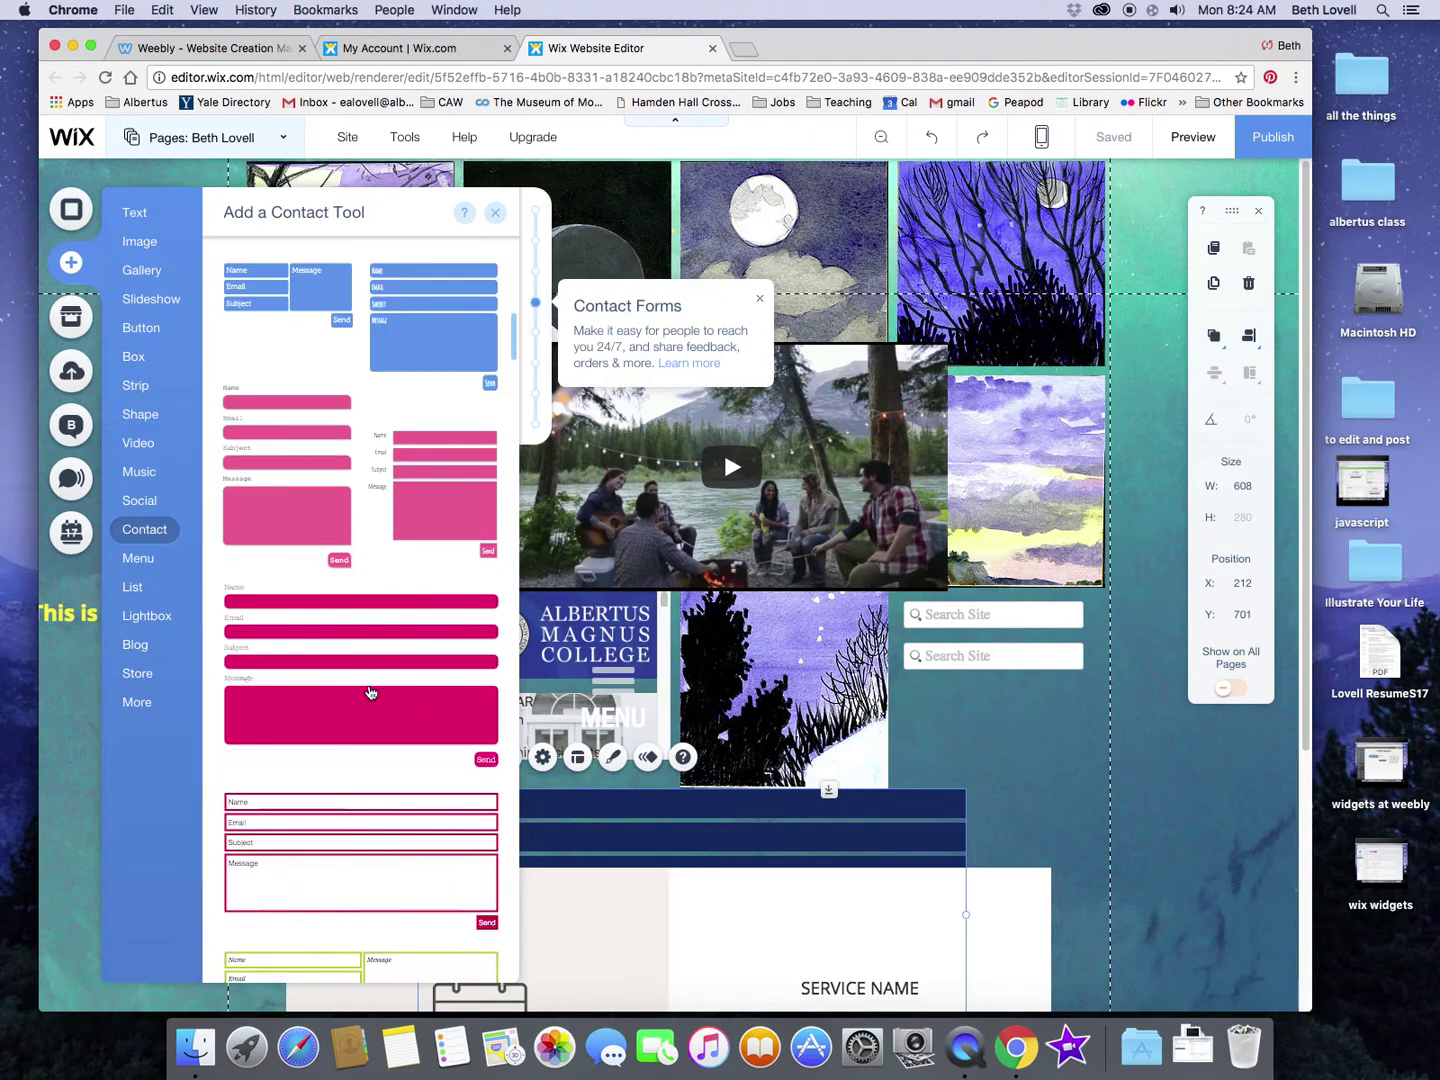
pyautogui.scroll(-3, 372, 691)
pyautogui.scroll(-2, 371, 691)
pyautogui.scroll(-3, 371, 691)
pyautogui.scroll(-3, 371, 690)
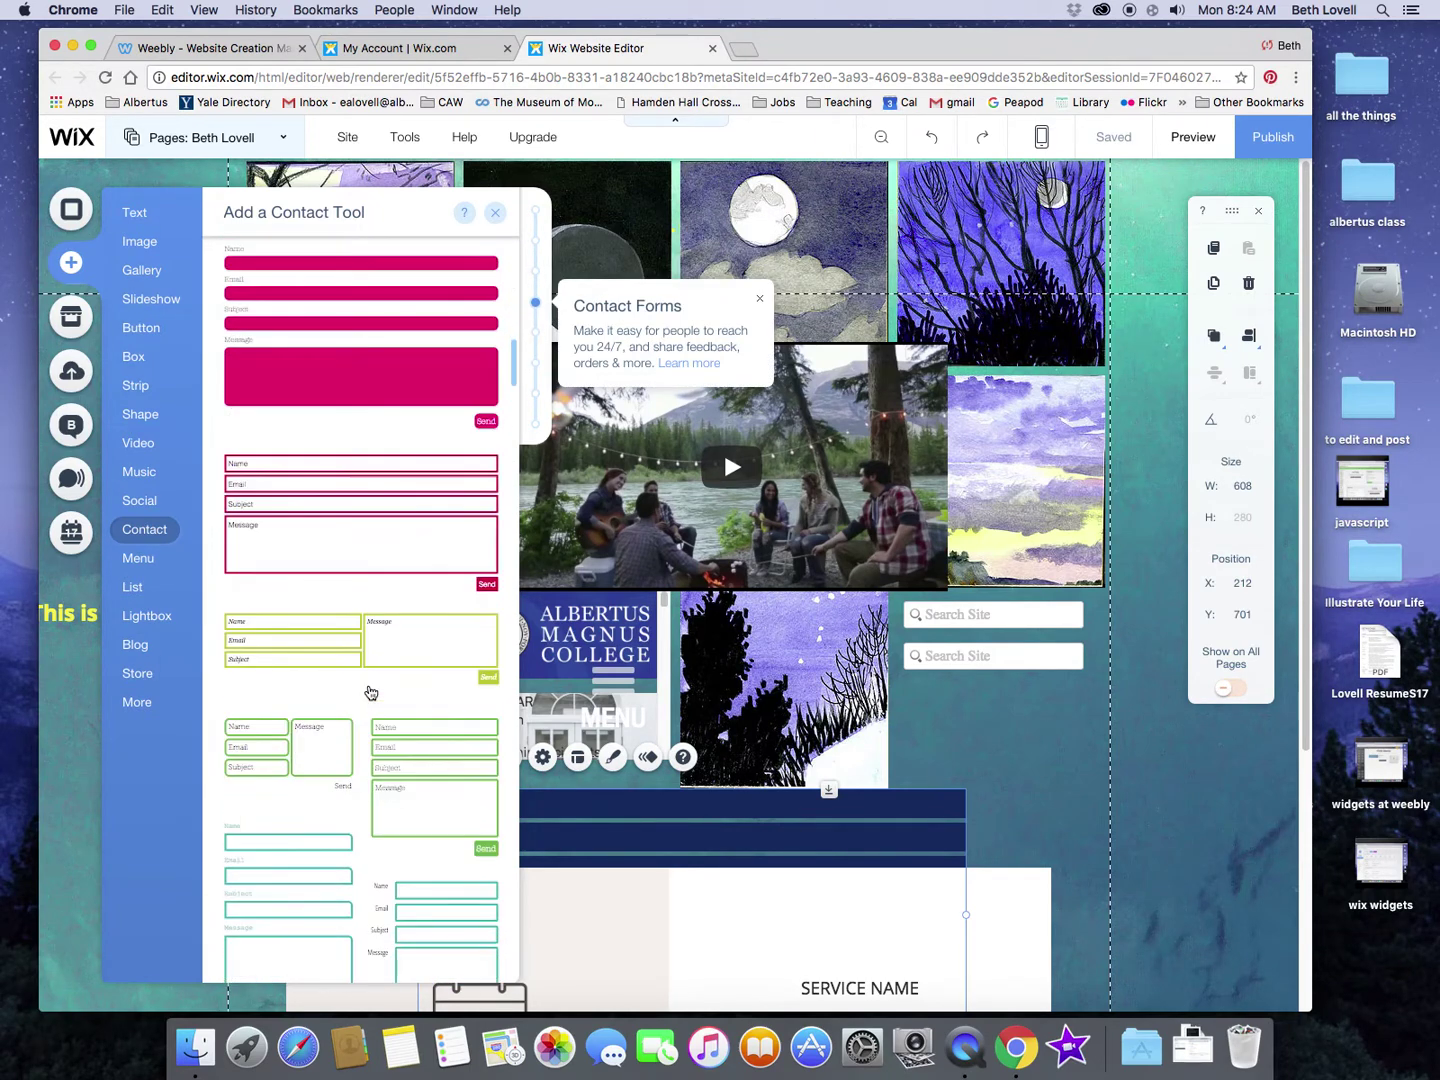
pyautogui.scroll(-3, 371, 691)
pyautogui.scroll(-3, 372, 691)
pyautogui.scroll(-2, 371, 691)
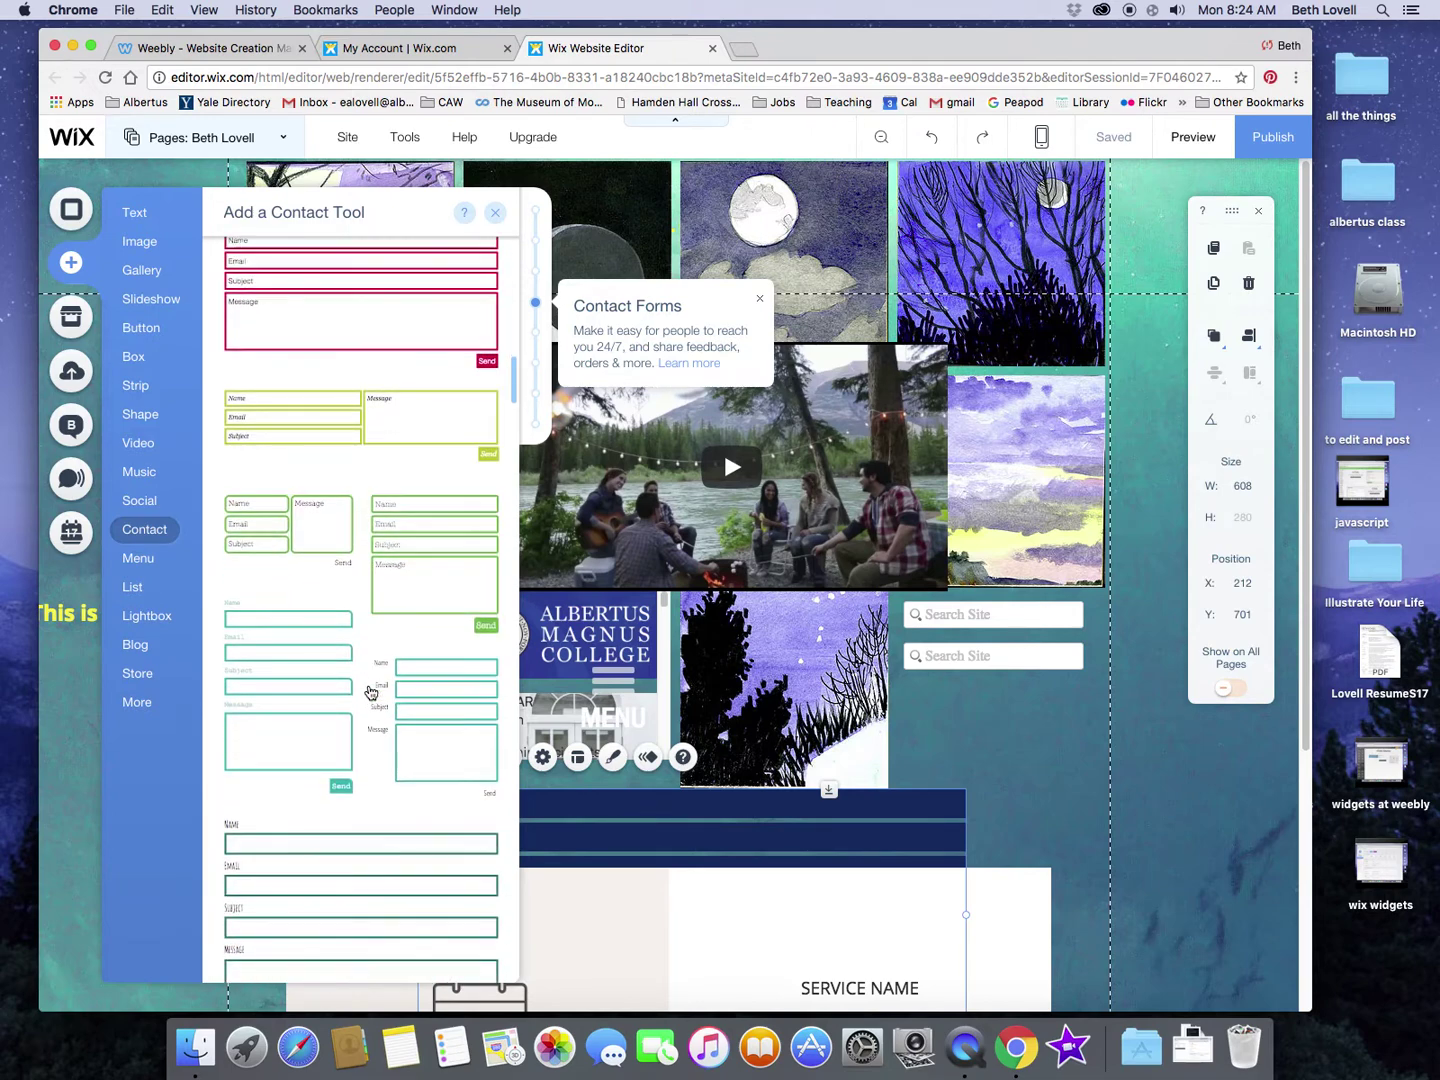
pyautogui.scroll(3, 372, 691)
pyautogui.scroll(4, 372, 691)
pyautogui.scroll(5, 371, 691)
pyautogui.scroll(5, 371, 690)
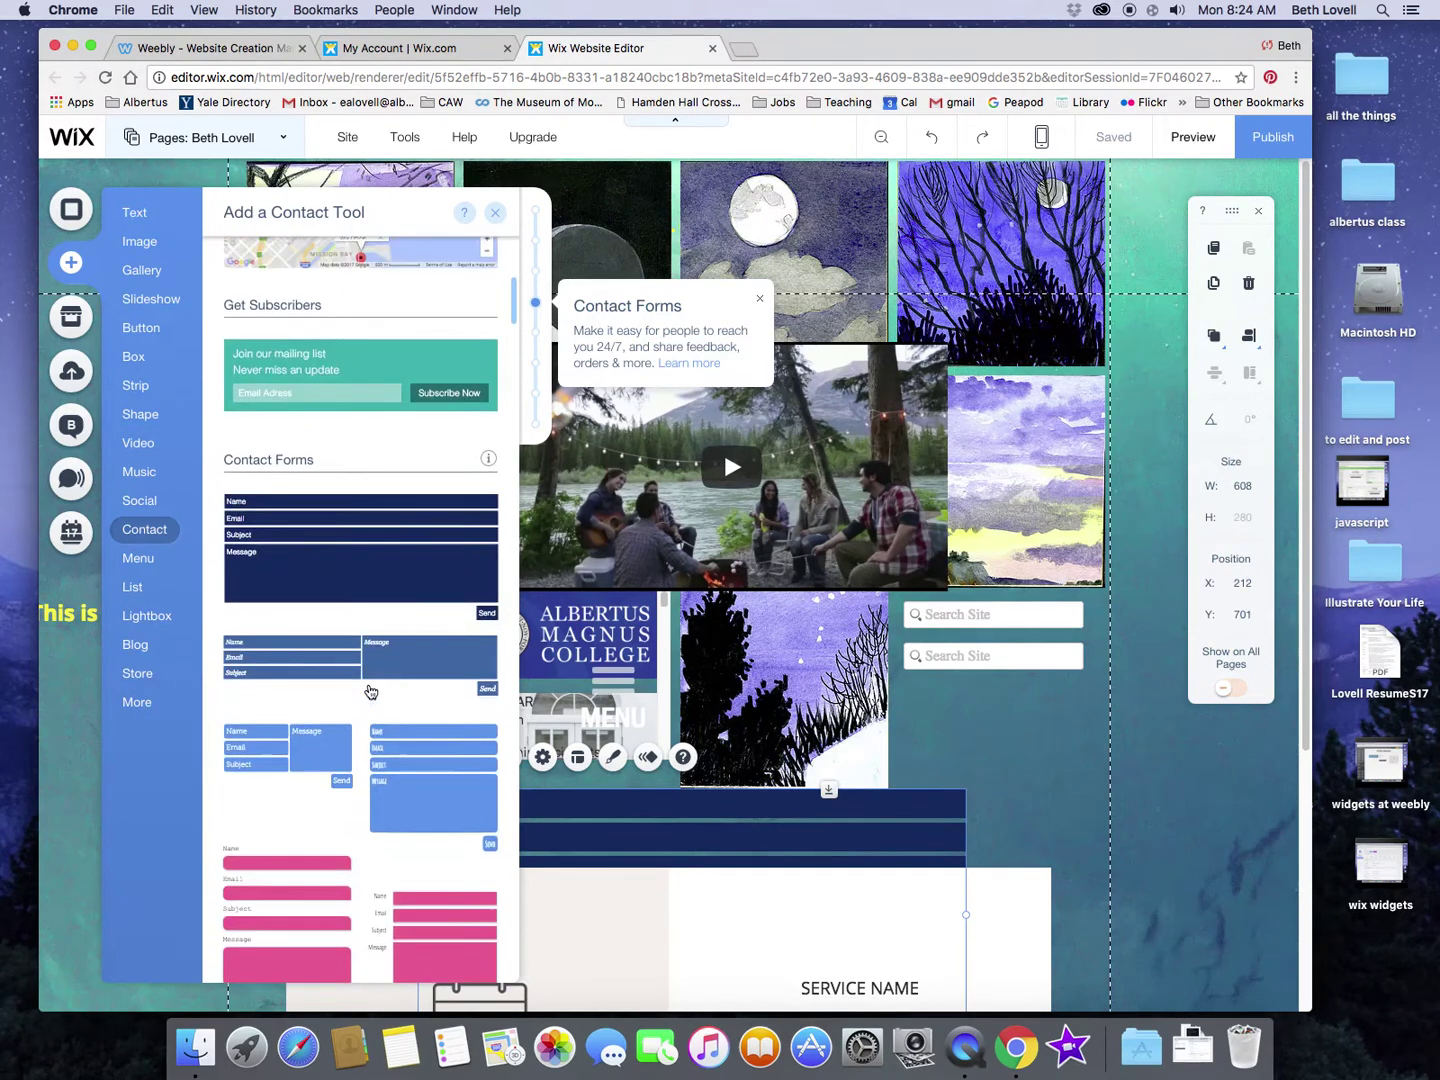
pyautogui.scroll(5, 372, 691)
pyautogui.scroll(-2, 371, 691)
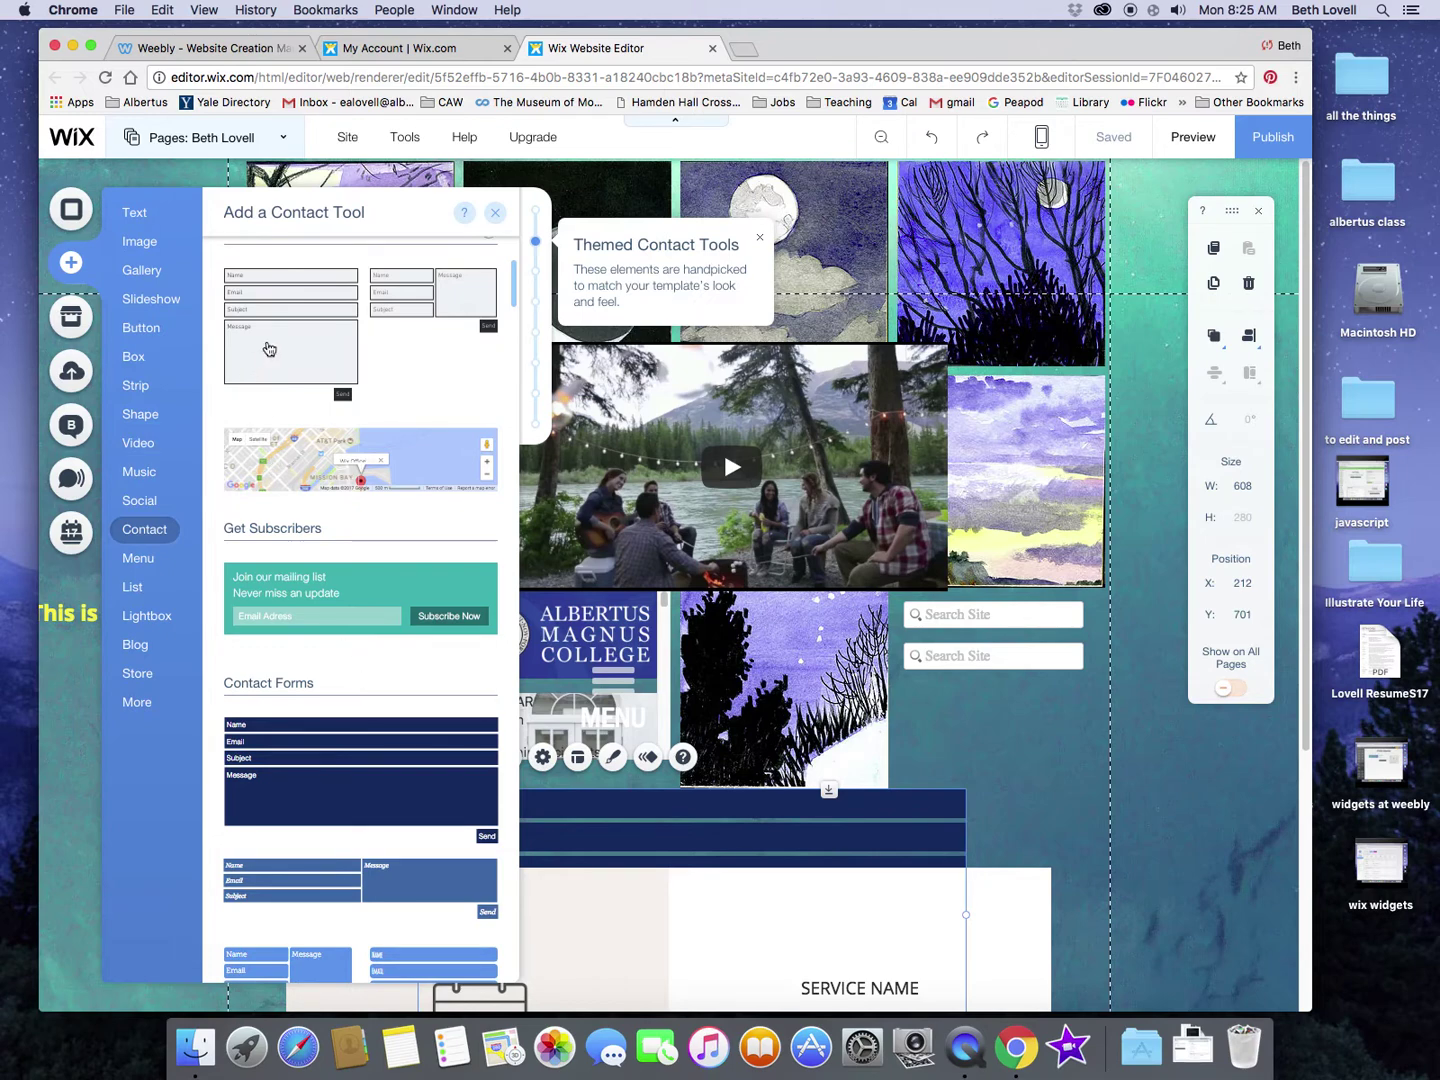
pyautogui.moveTo(290, 349)
pyautogui.mouseDown()
pyautogui.moveTo(585, 470)
pyautogui.moveTo(901, 679)
pyautogui.mouseUp()
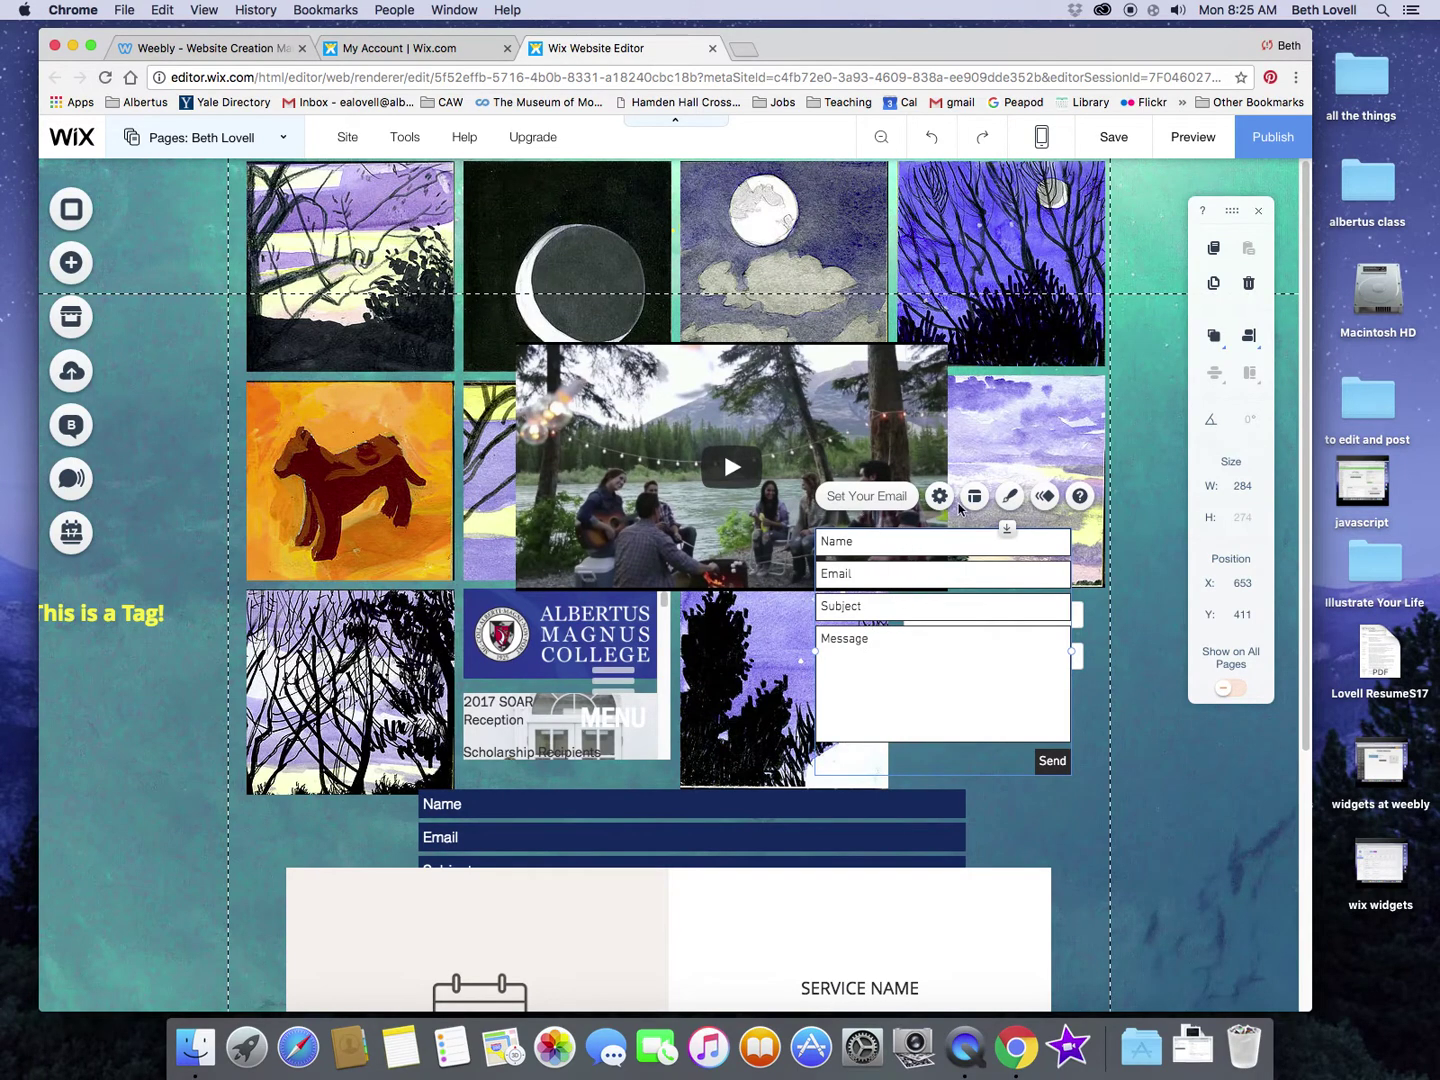
# Step: Enter the recipient email address in Contact Form Settings and close the panel
pyautogui.click(855, 496)
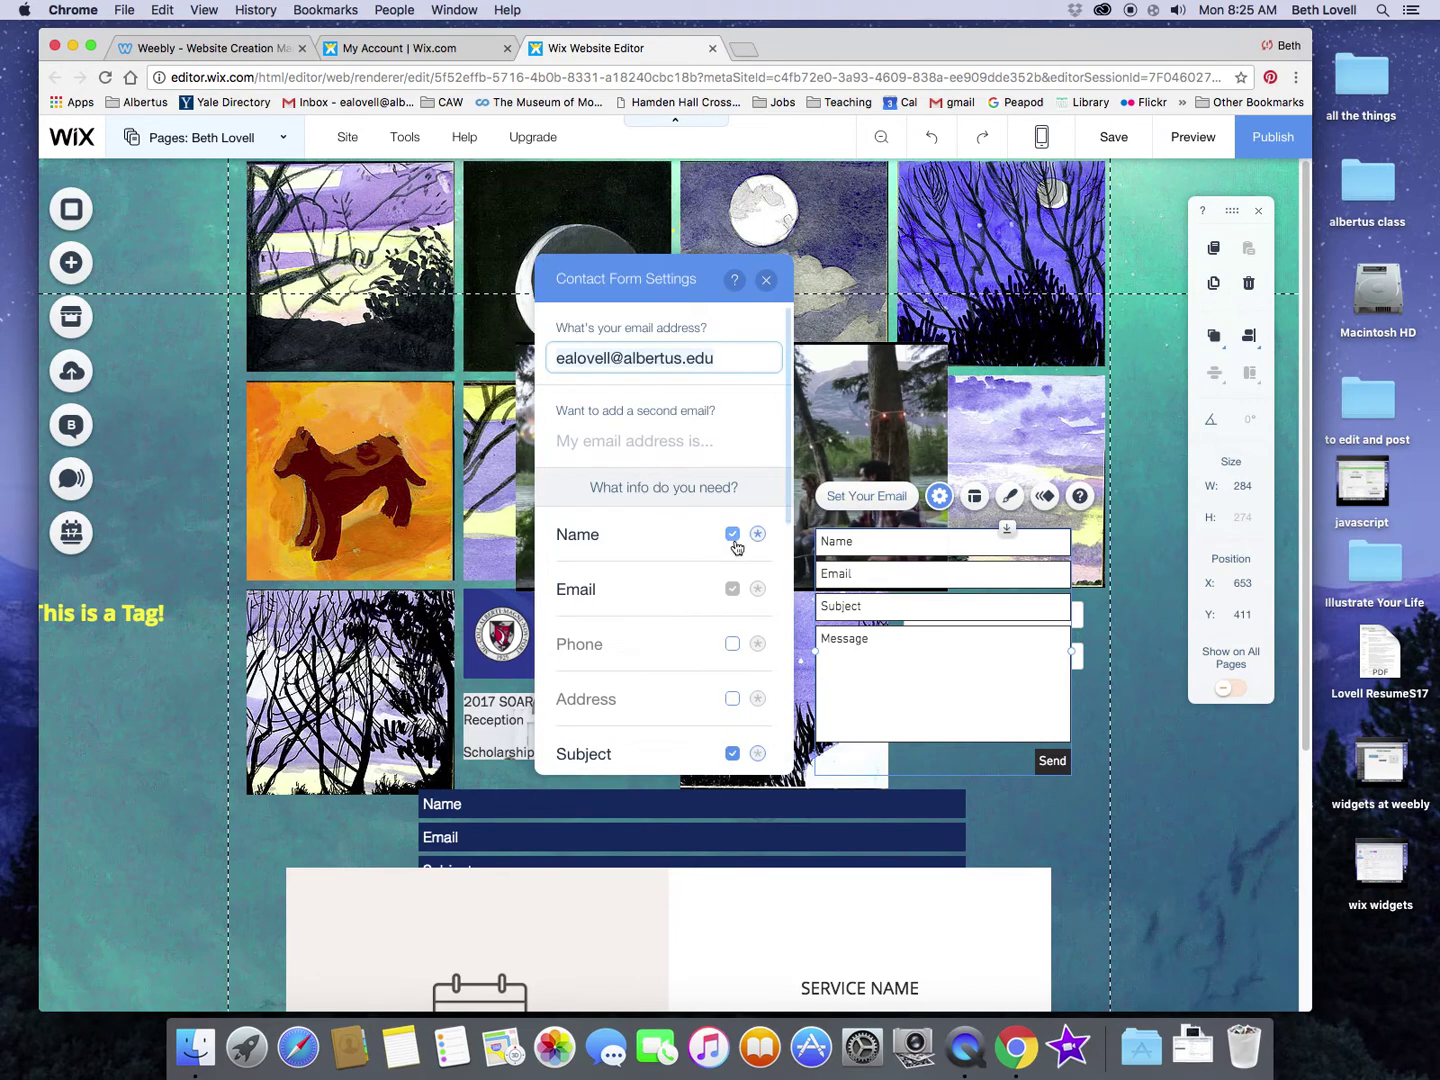
pyautogui.click(885, 557)
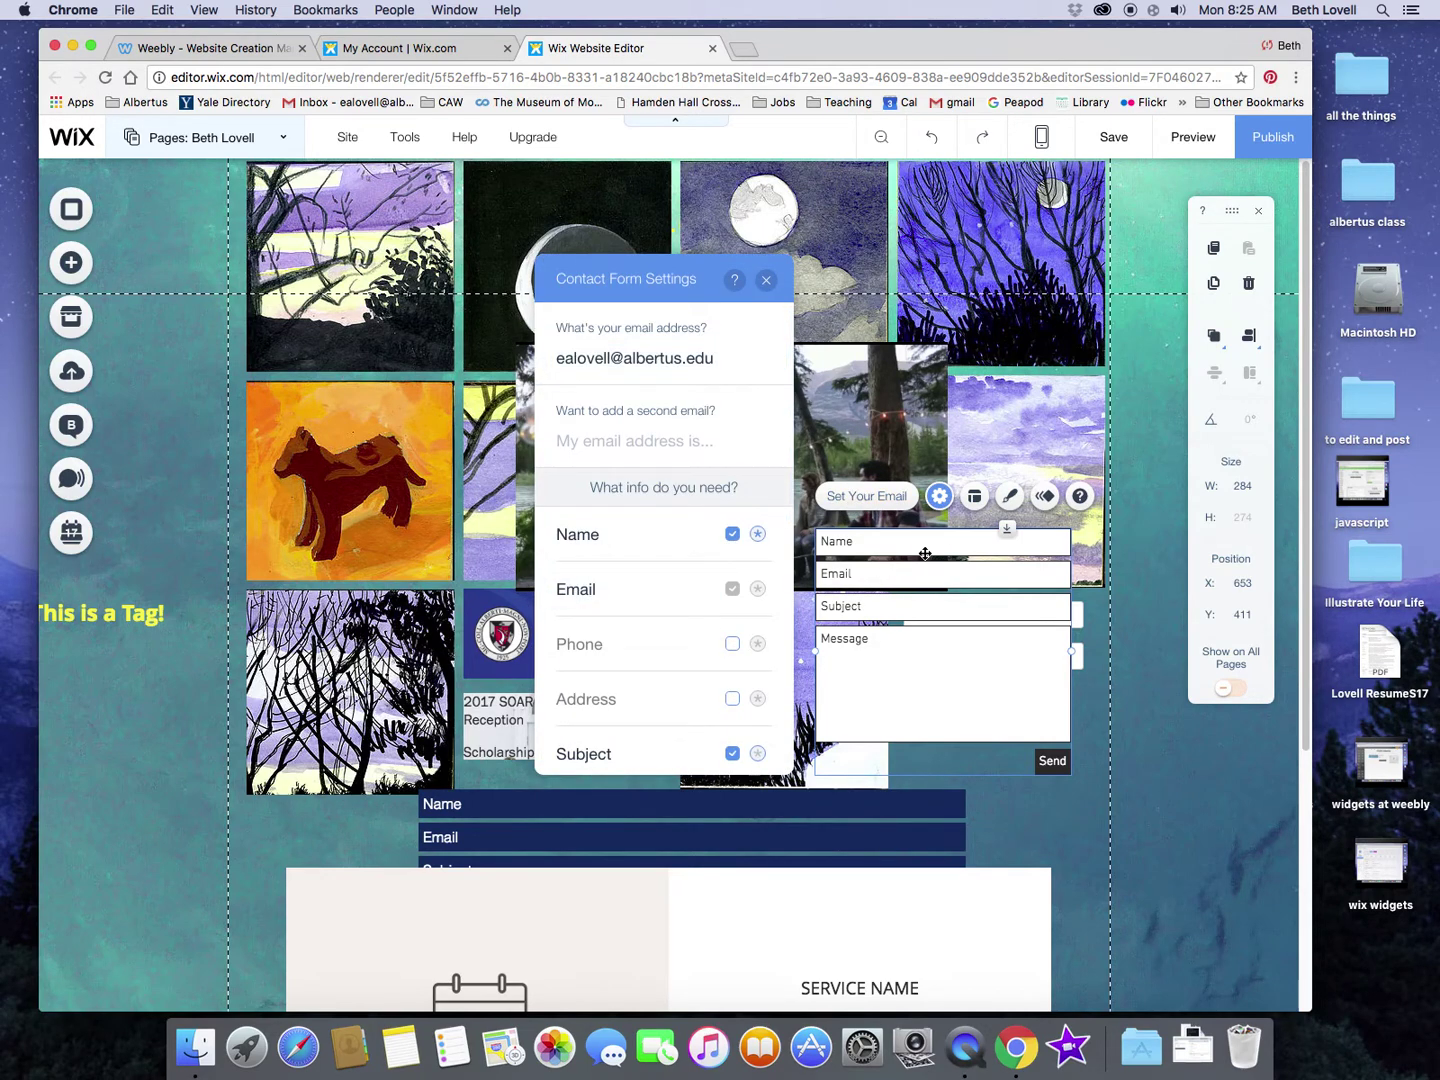
pyautogui.click(766, 279)
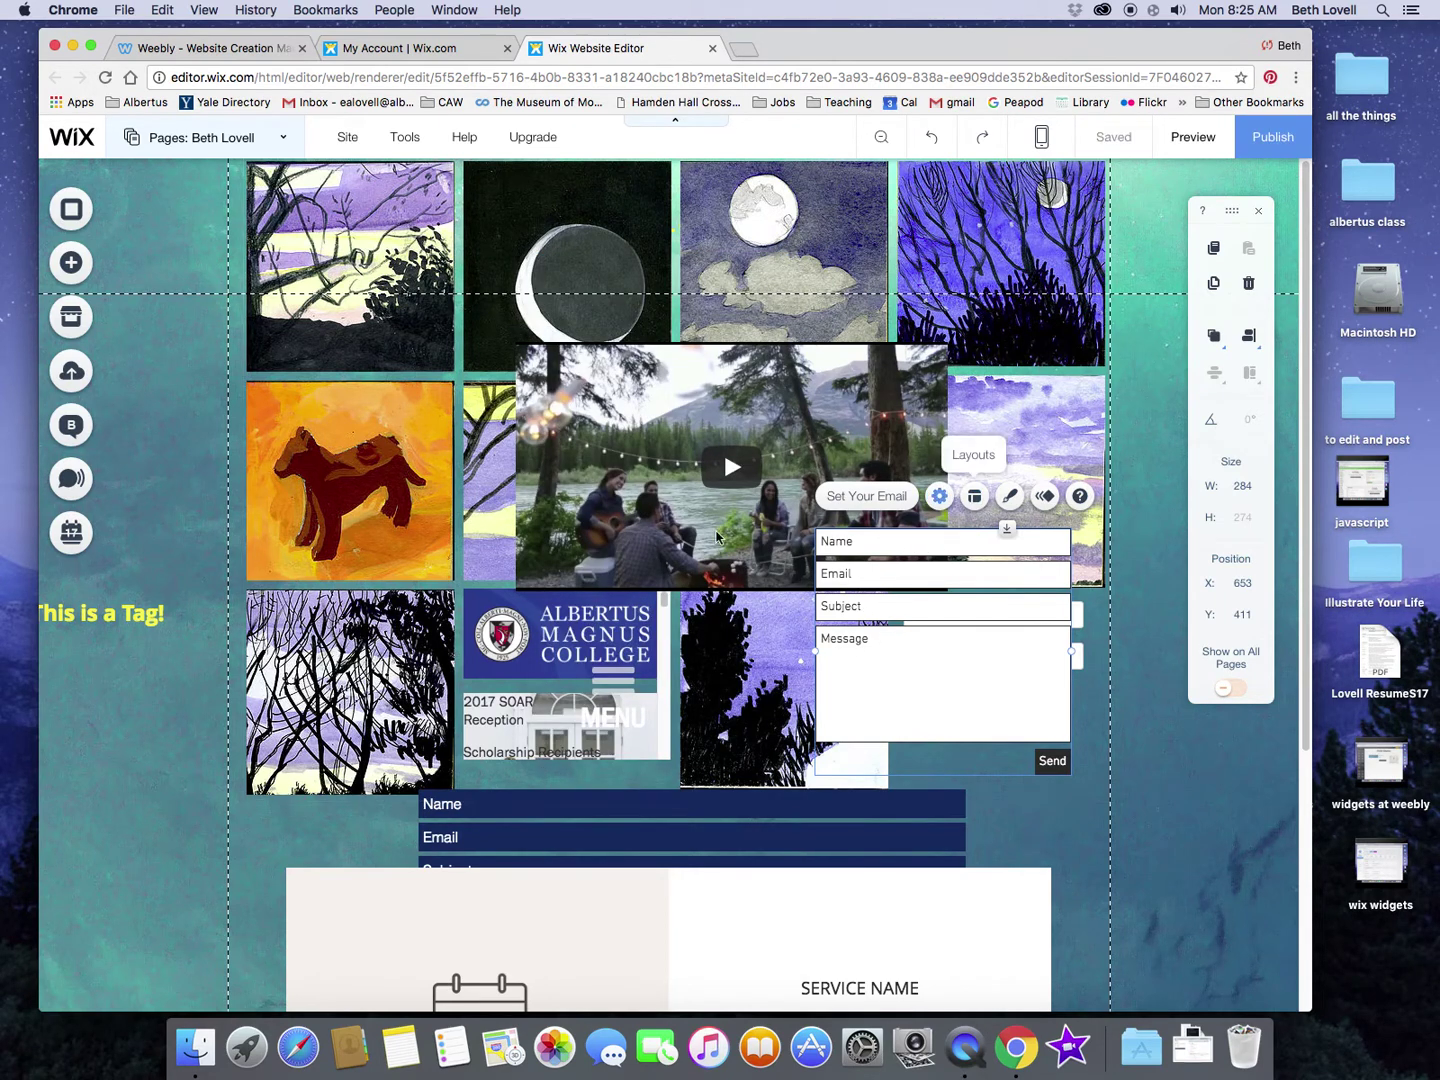
# Step: Add Wix Forum from the App Market and confirm its new Forum page
pyautogui.click(72, 320)
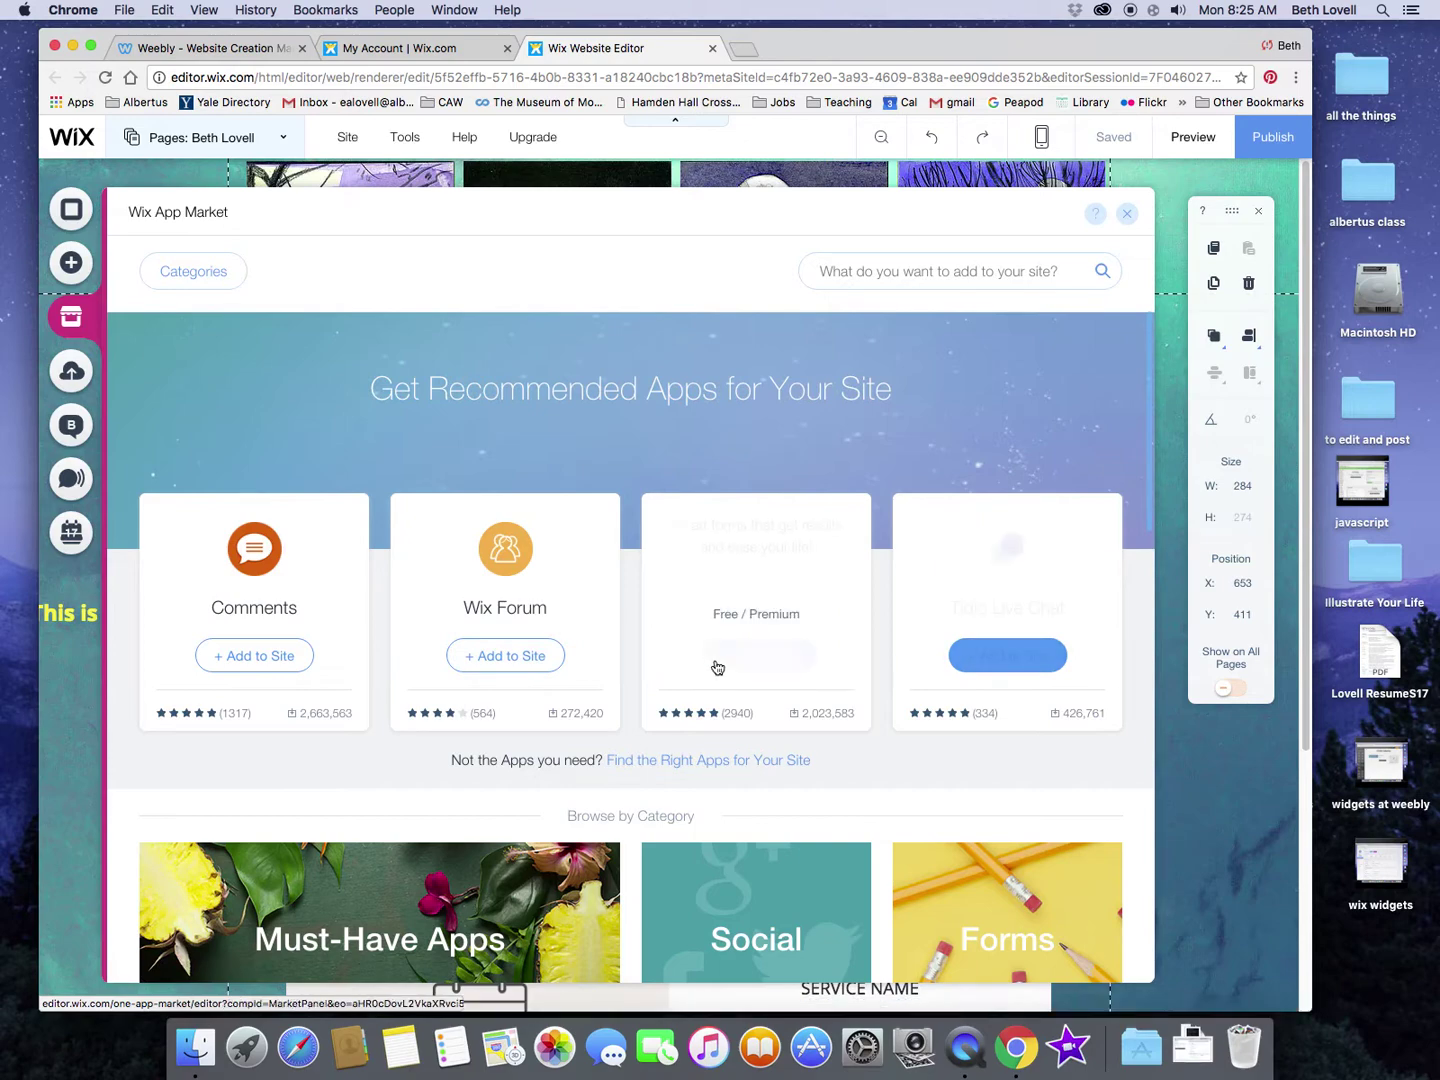
pyautogui.moveTo(505, 608)
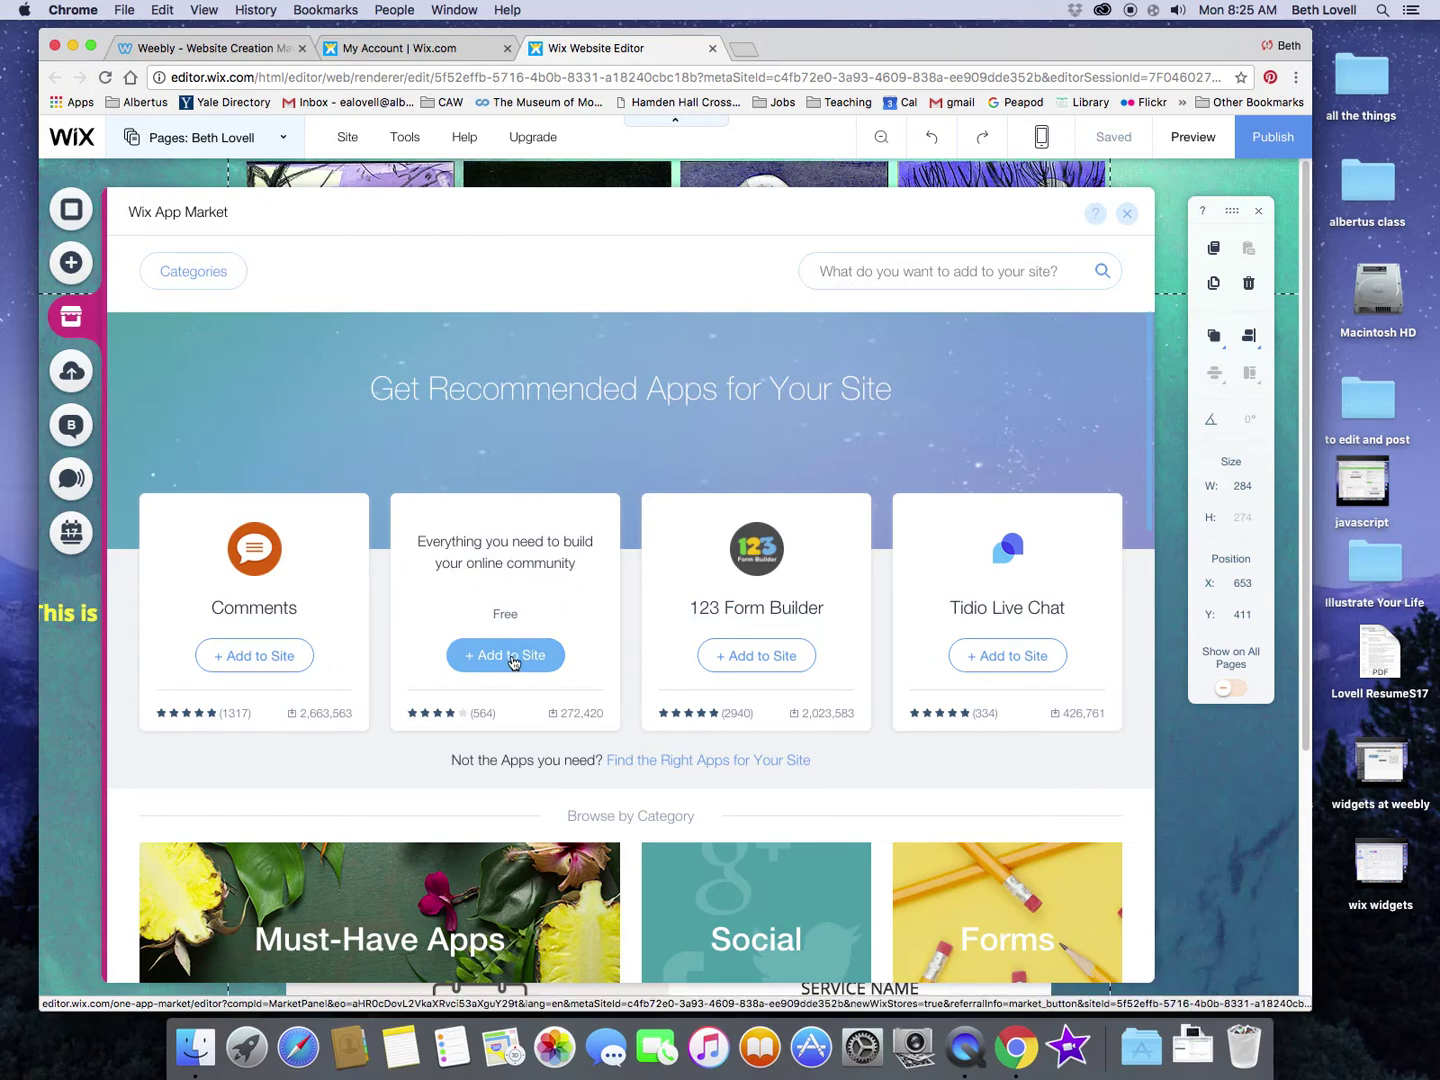
pyautogui.click(514, 660)
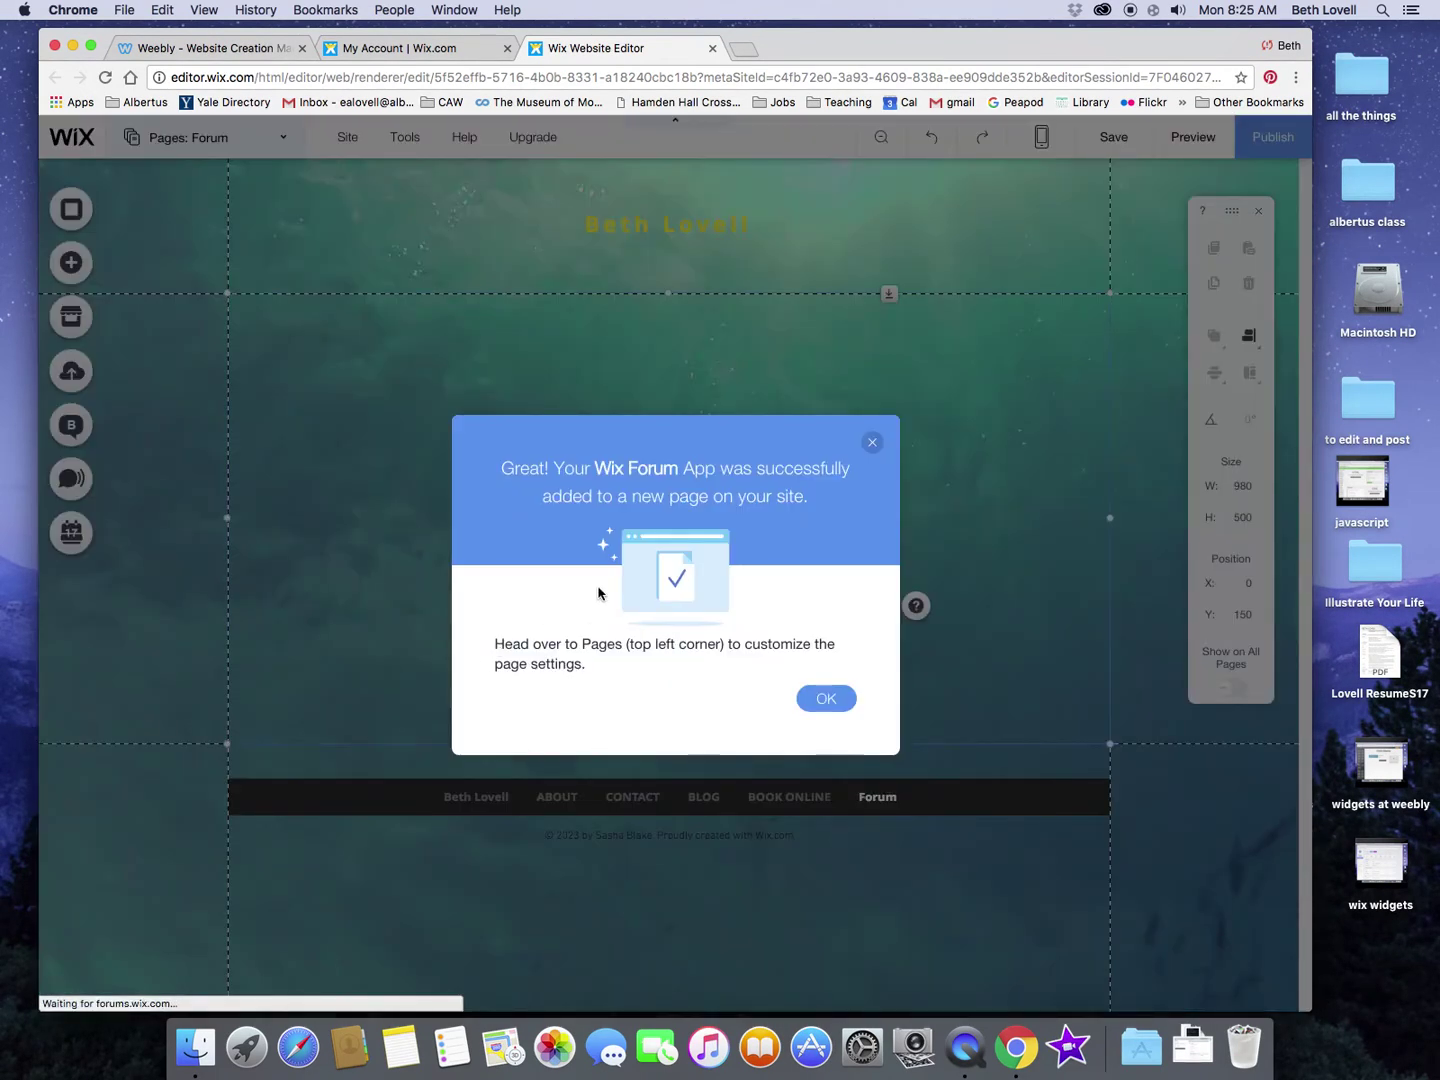
pyautogui.click(839, 703)
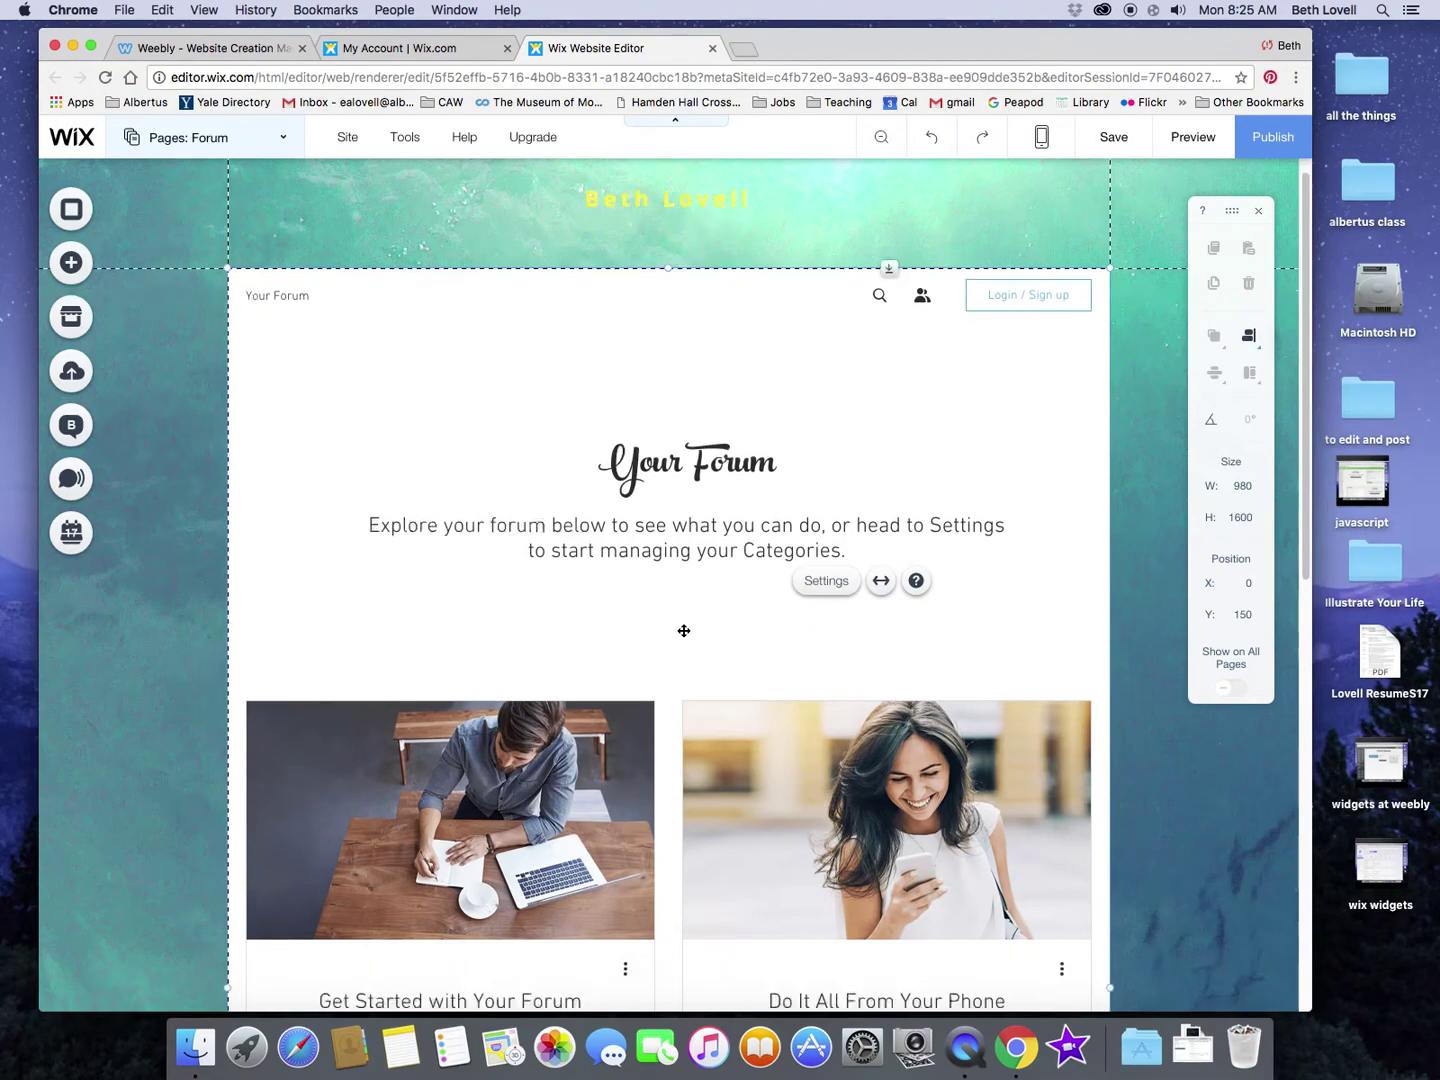
pyautogui.scroll(-5, 687, 623)
pyautogui.scroll(4, 688, 623)
pyautogui.scroll(-2, 683, 631)
pyautogui.scroll(-1, 683, 631)
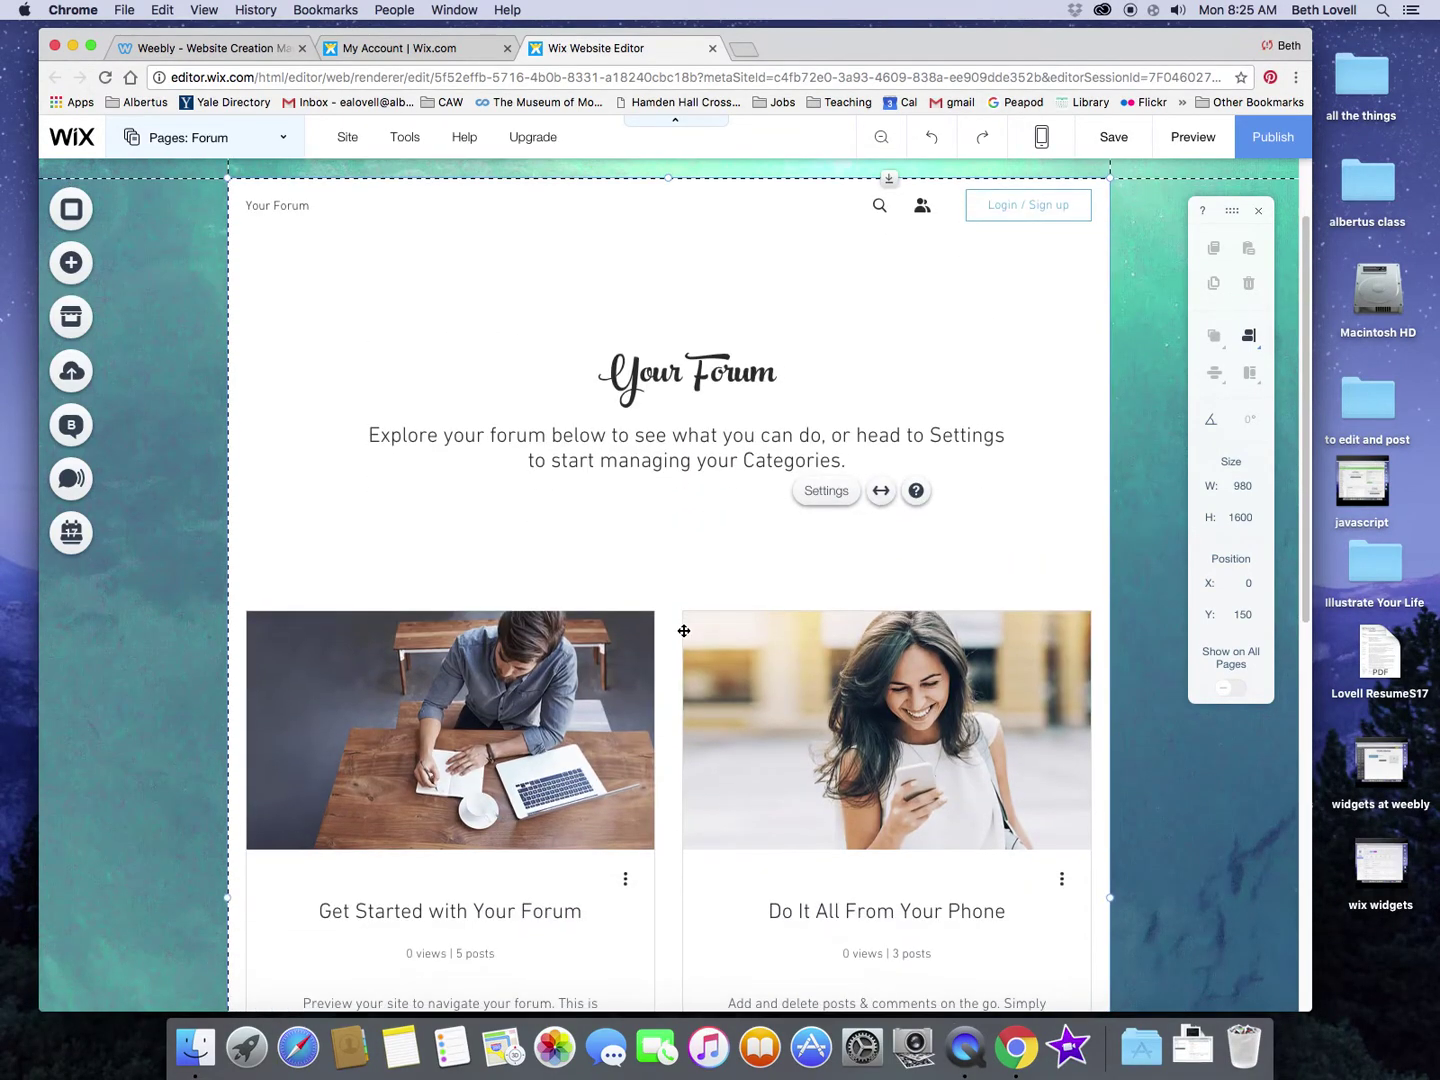
pyautogui.scroll(3, 683, 631)
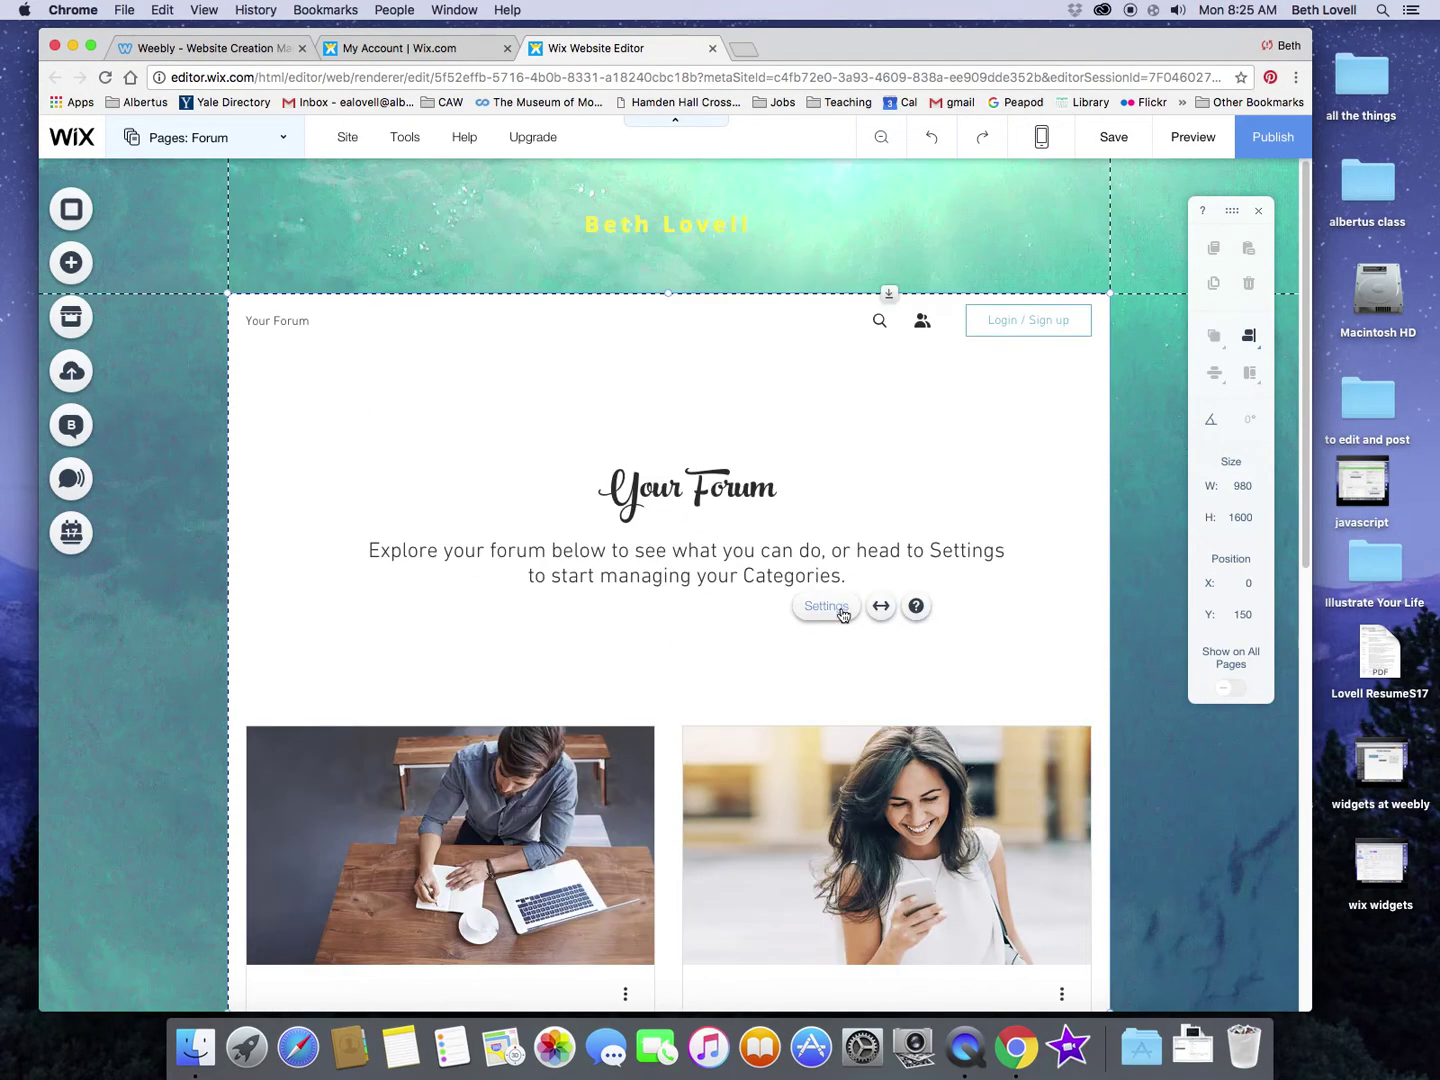
# Step: Open the Settings panel of the forum element on the Forum page
pyautogui.click(841, 613)
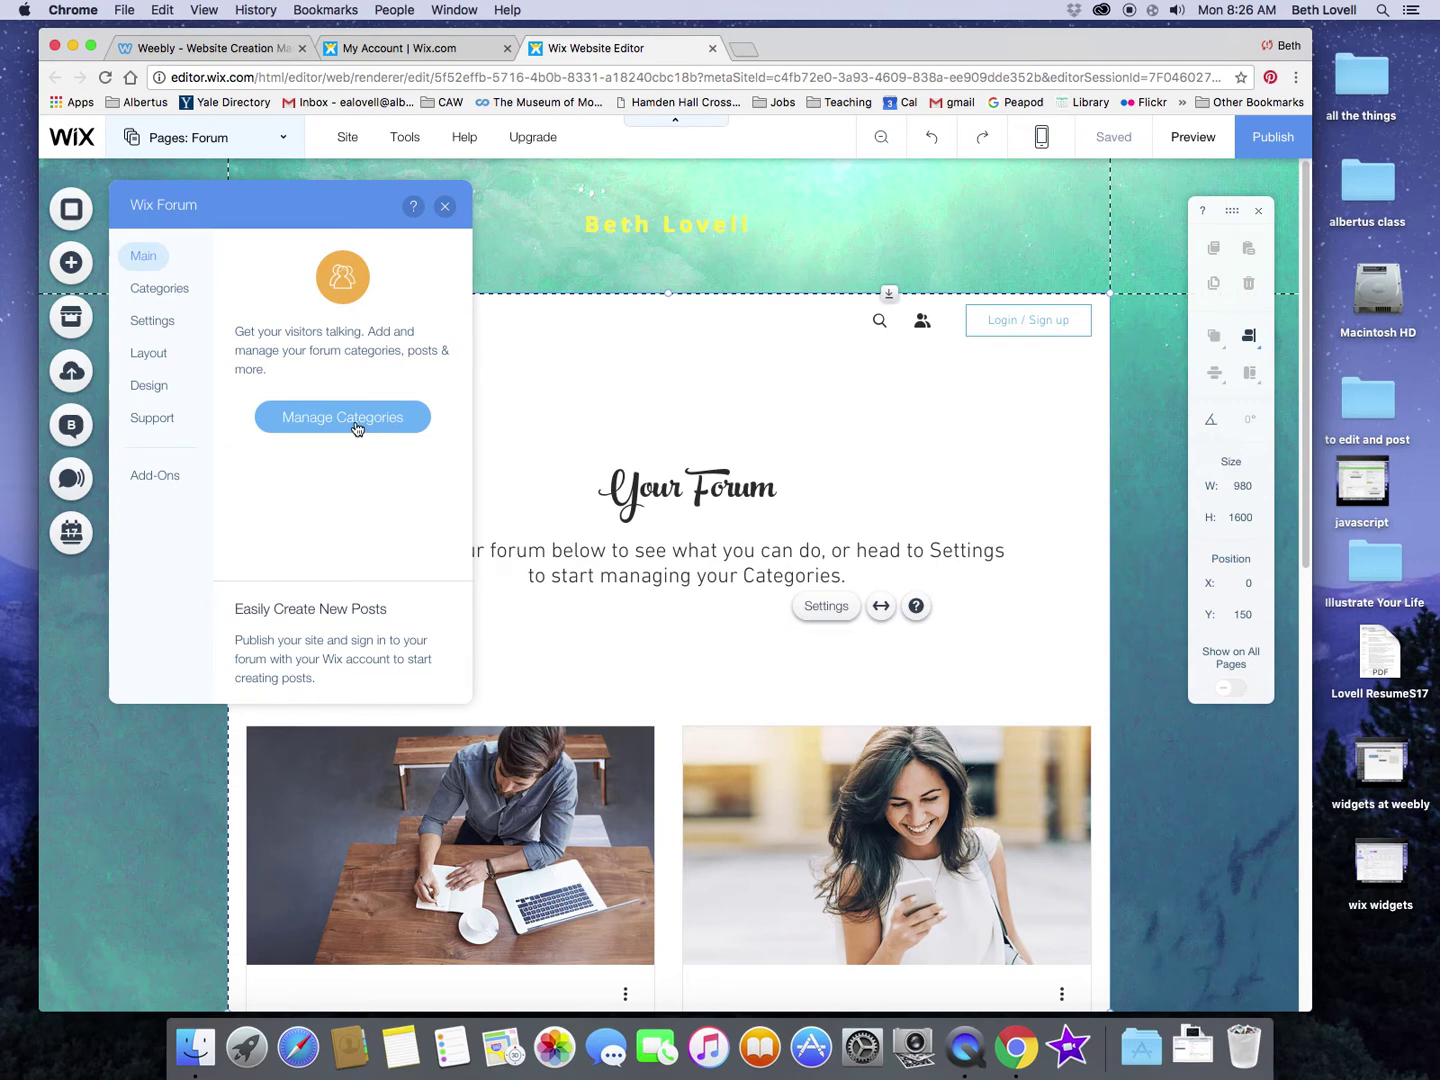
# Step: Browse the forum's Categories, Layout and Design tabs, close them, and reopen Add elements
pyautogui.click(158, 290)
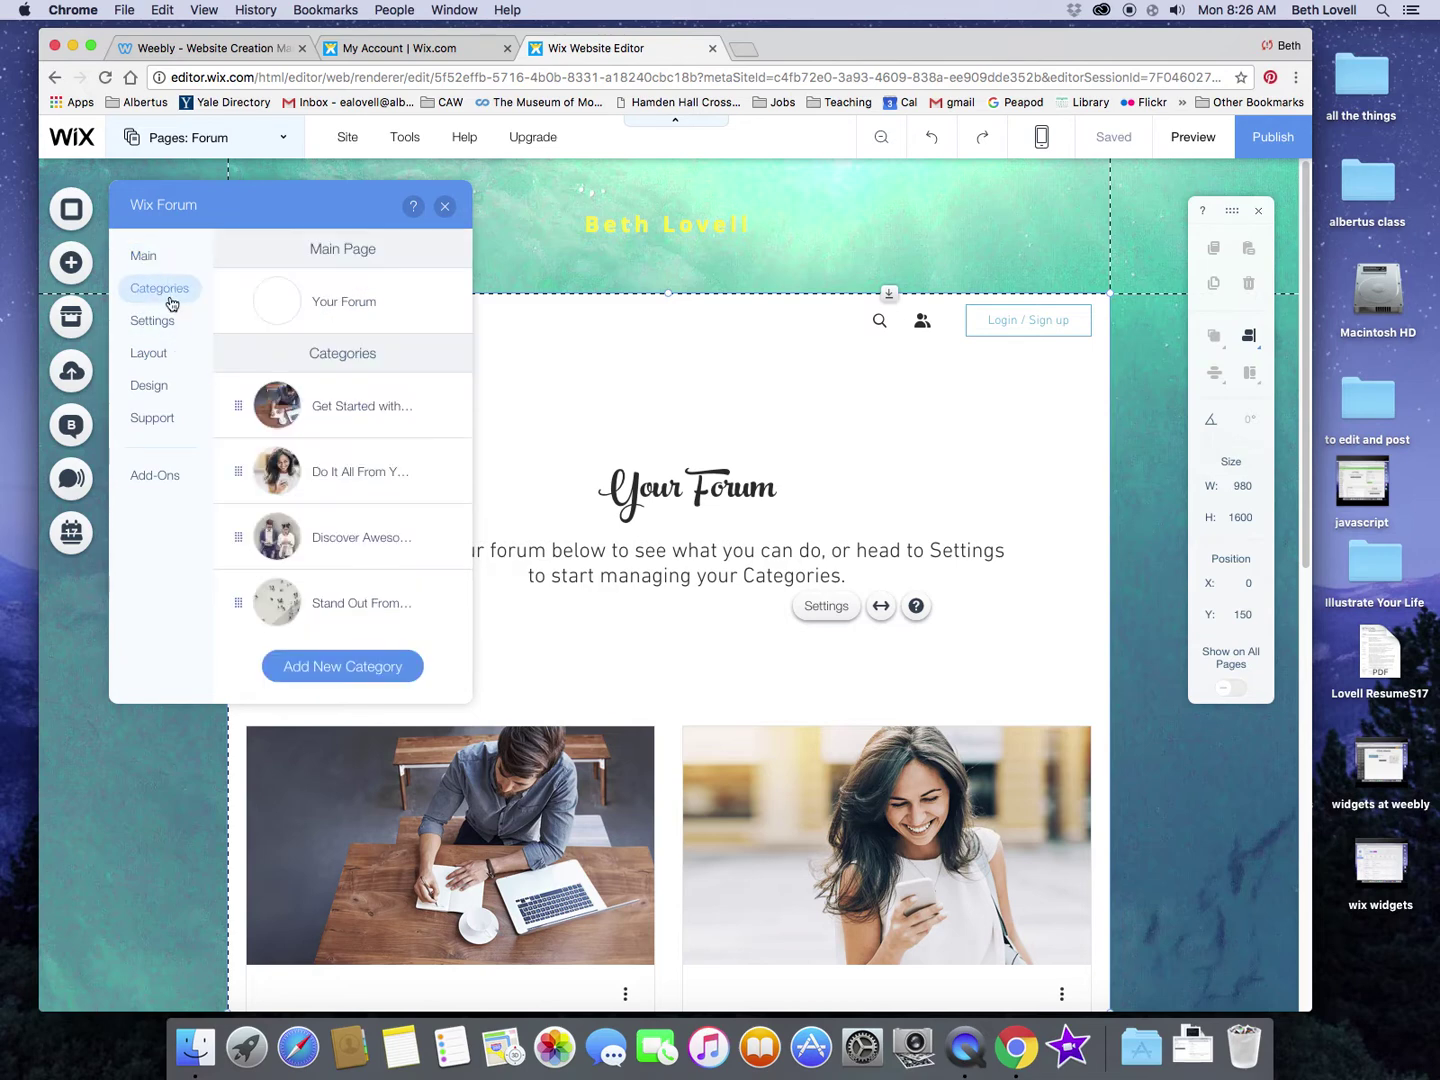
pyautogui.click(152, 353)
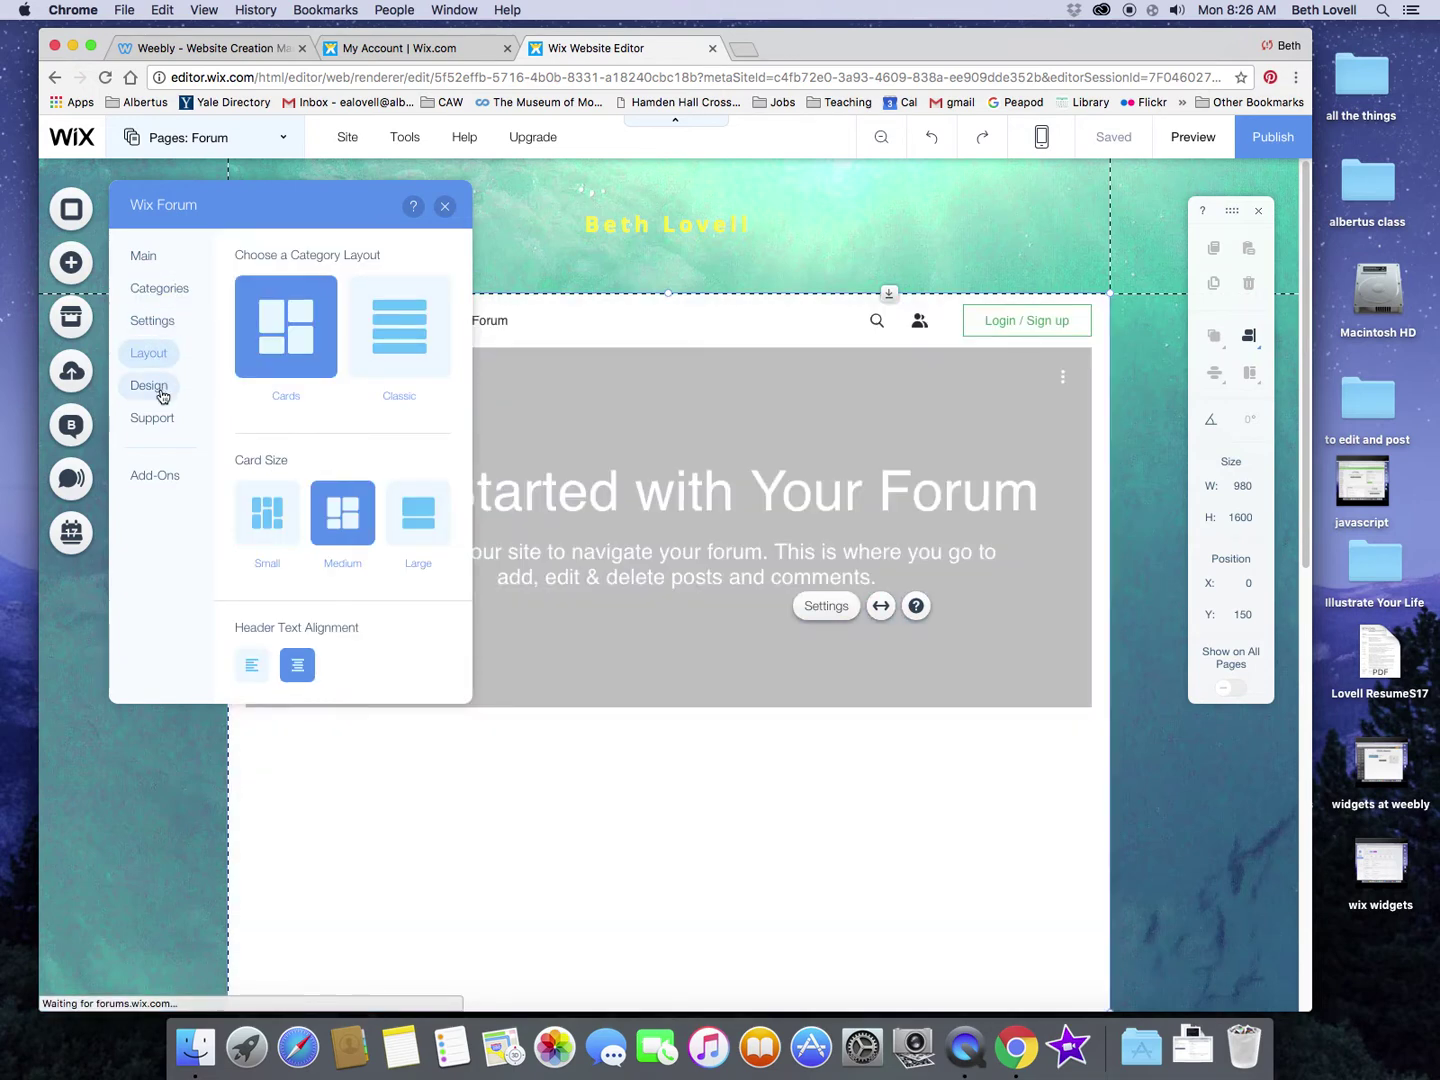
pyautogui.click(149, 385)
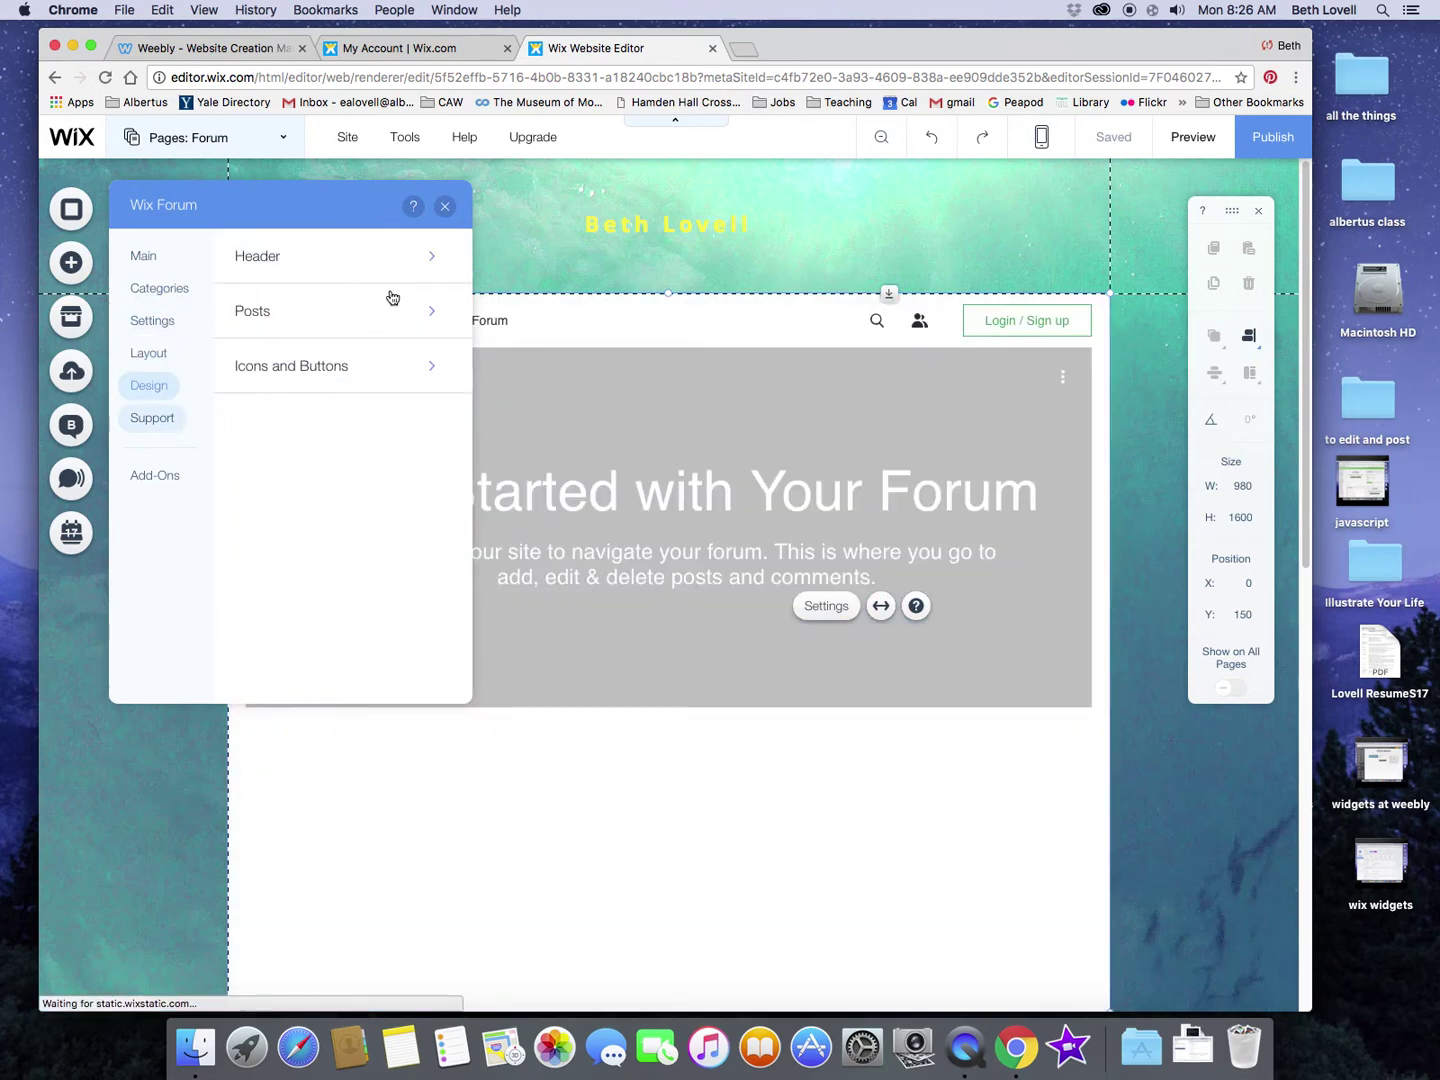
pyautogui.click(445, 209)
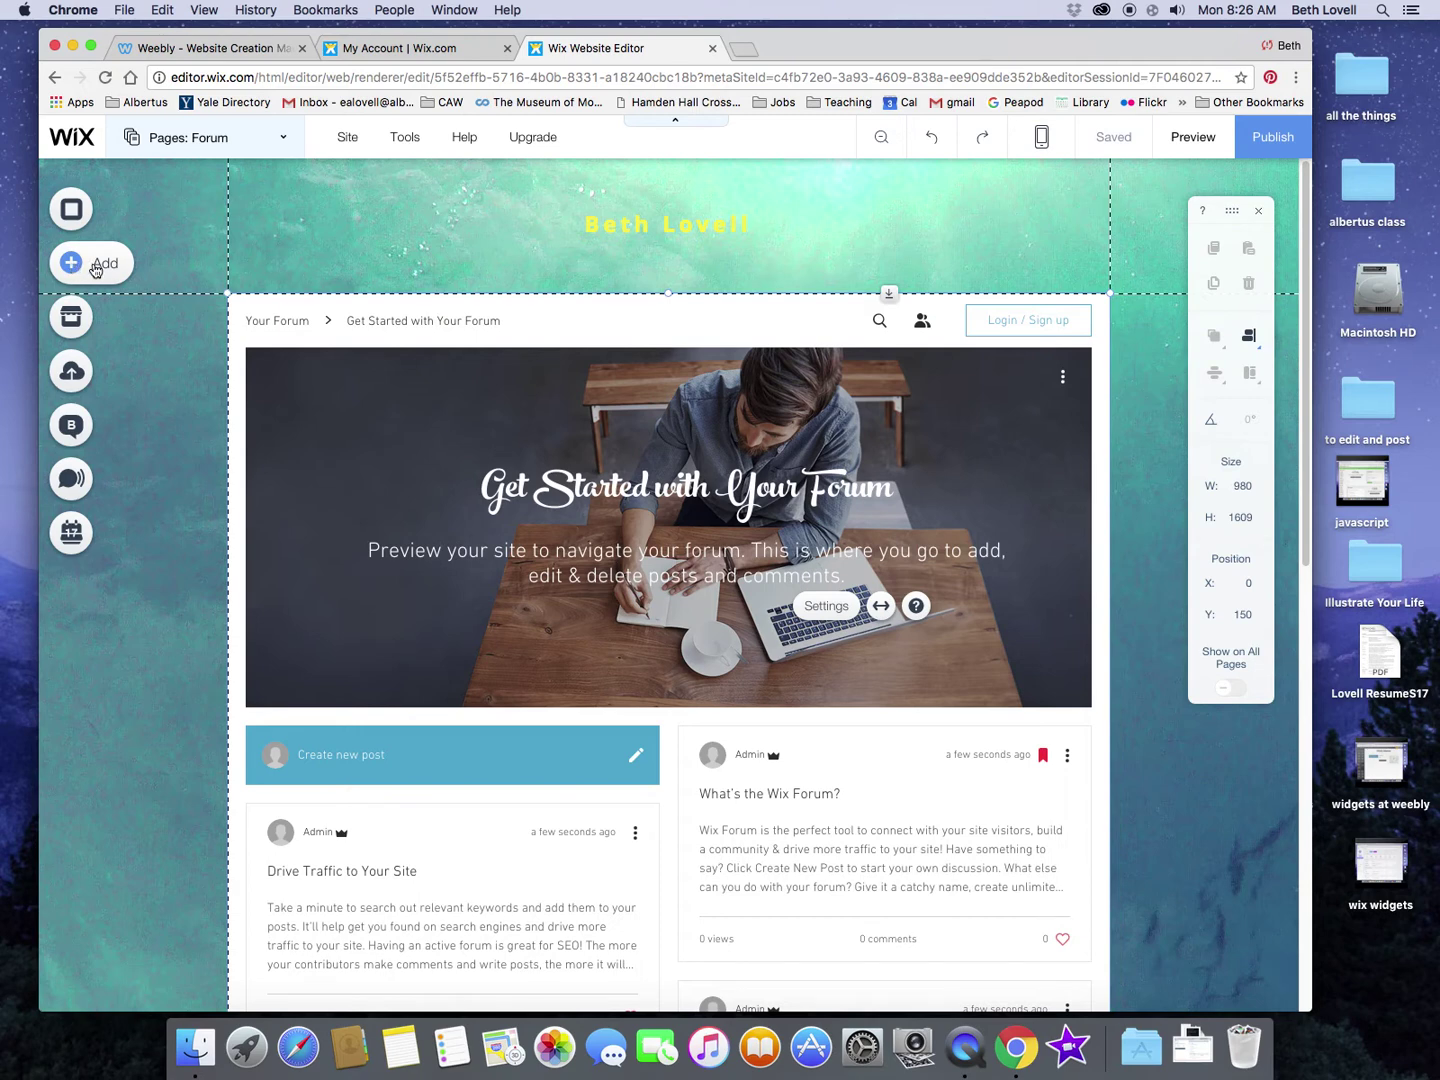
pyautogui.click(71, 263)
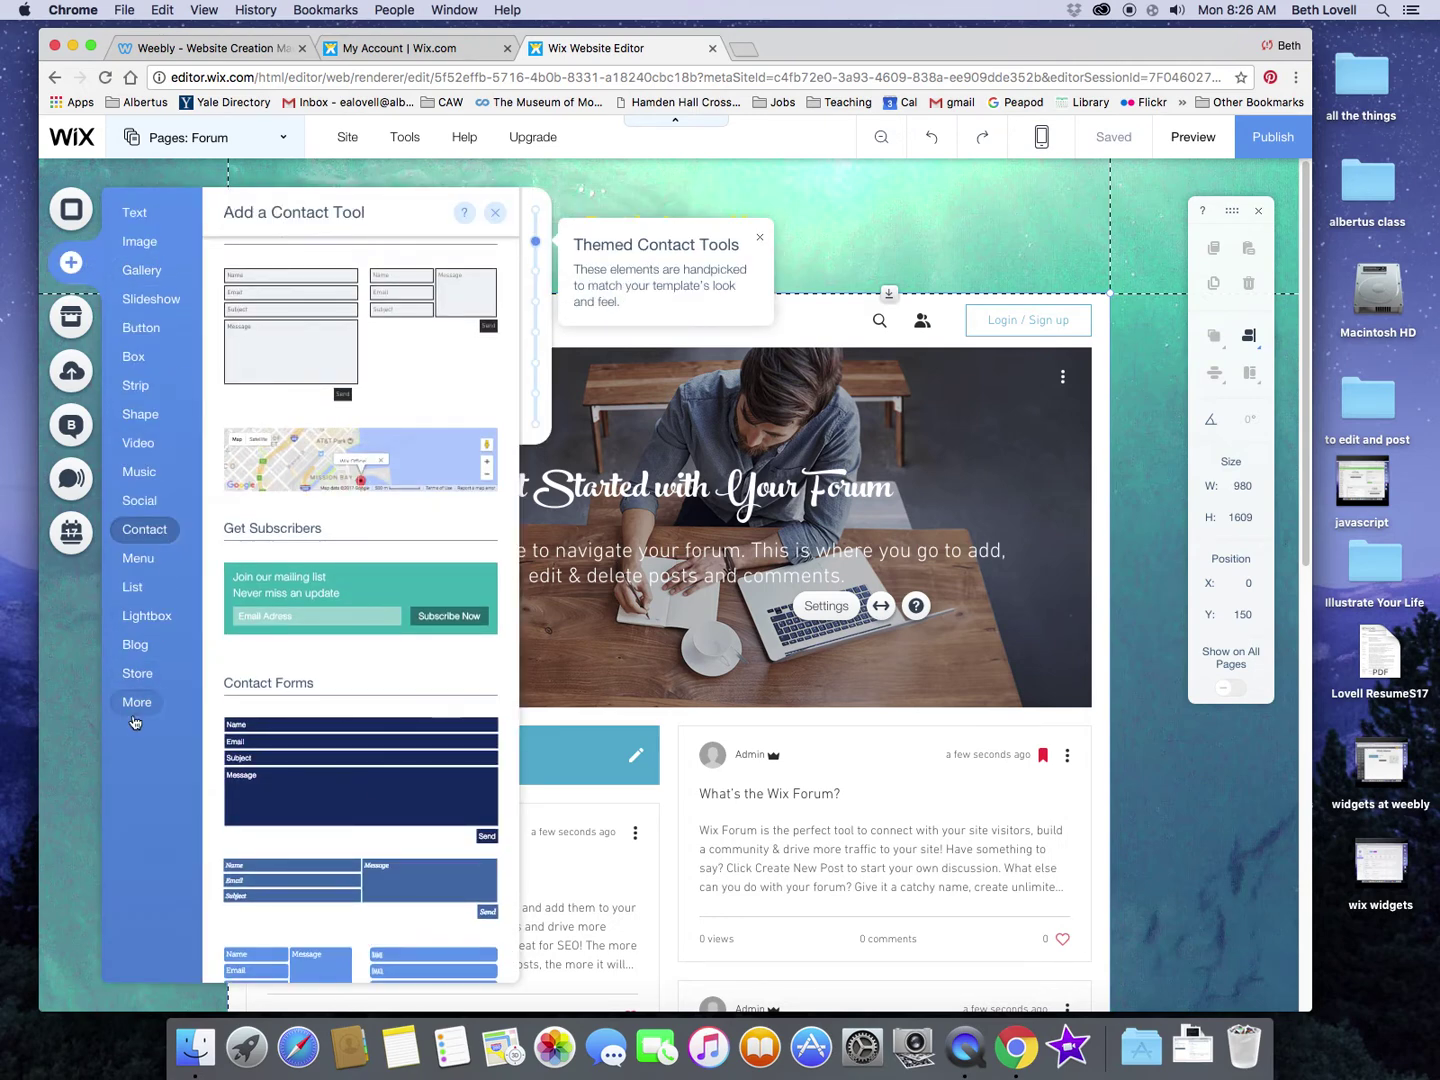
# Step: Check the More elements list, then display the Gallery layouts in the Add panel
pyautogui.click(136, 702)
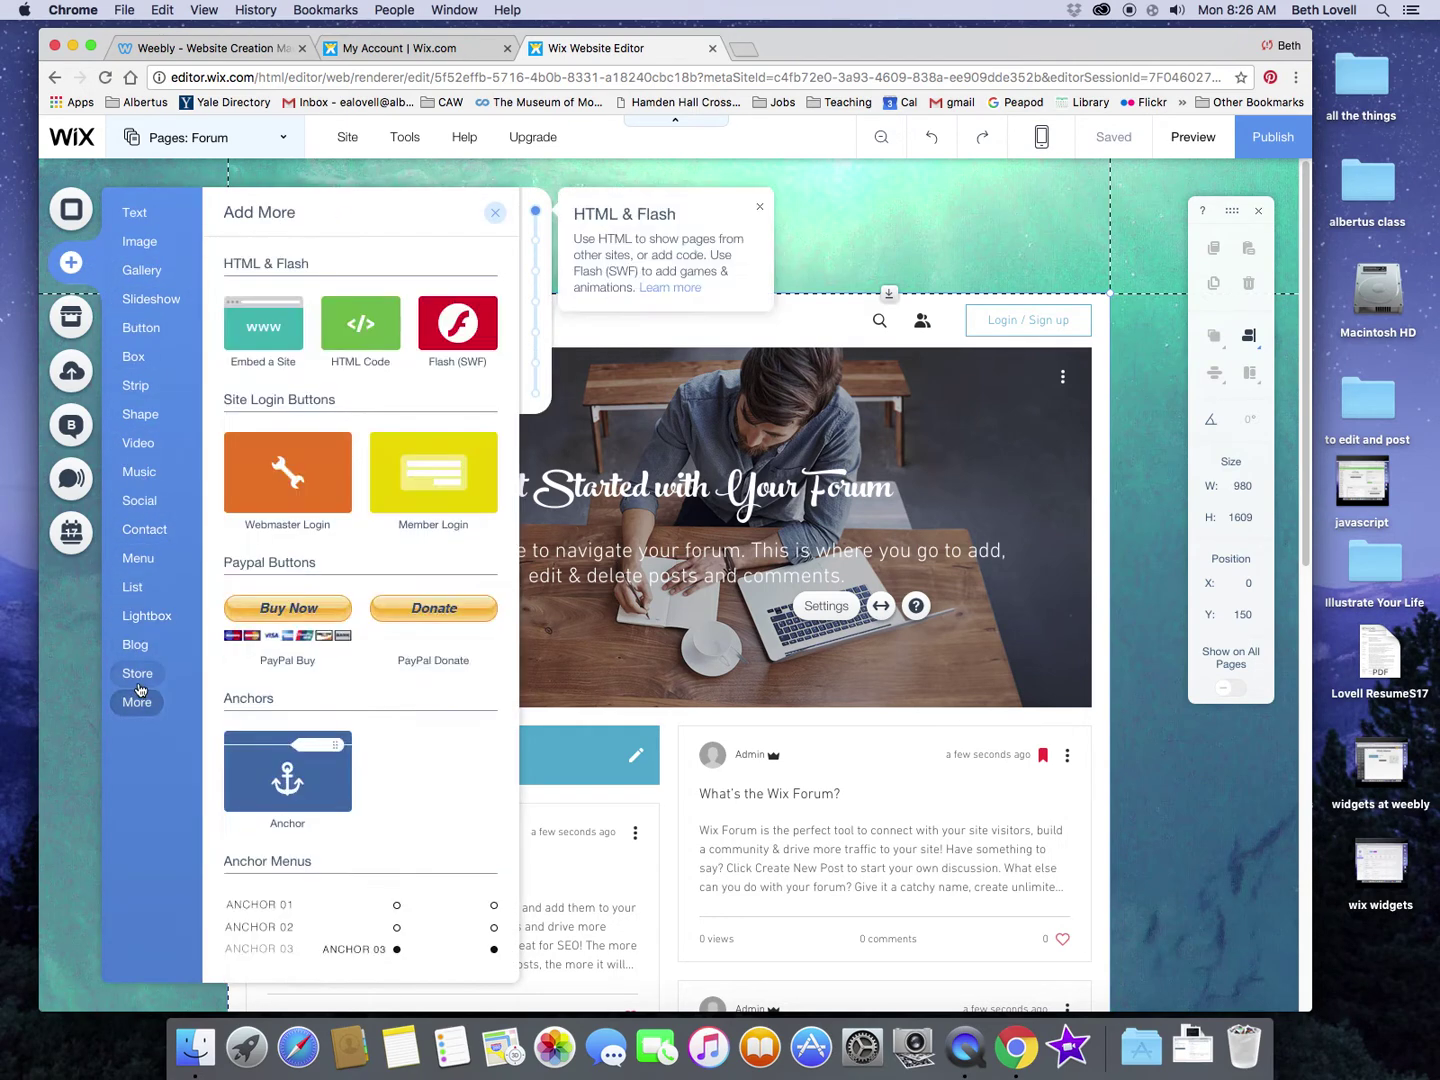
pyautogui.click(144, 270)
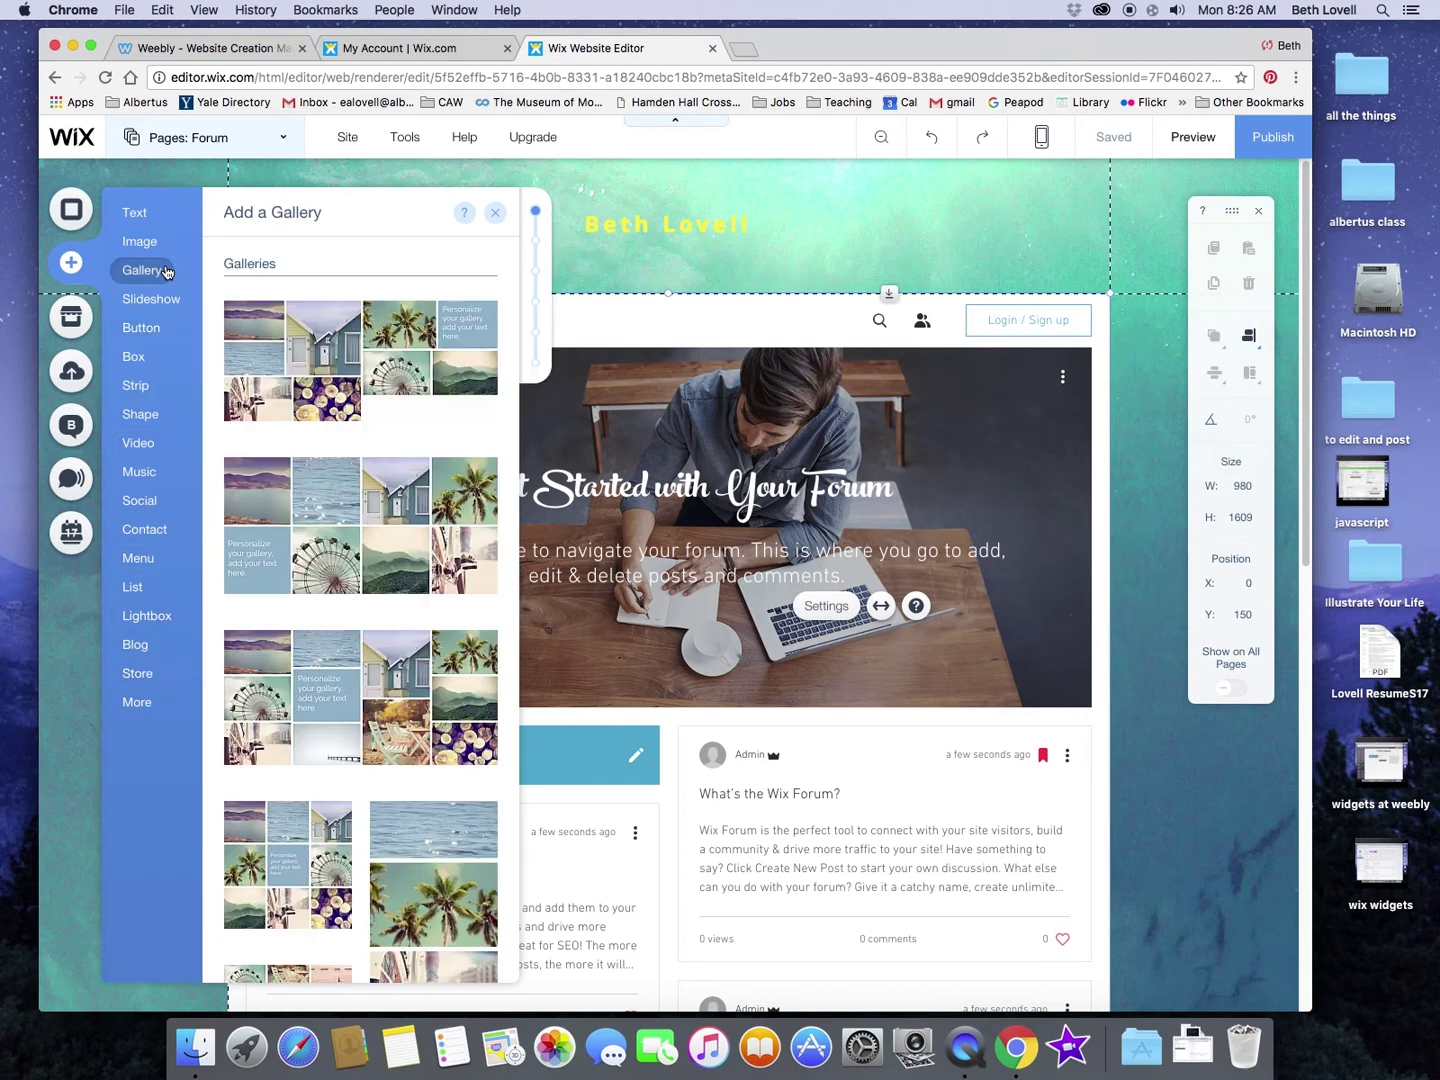